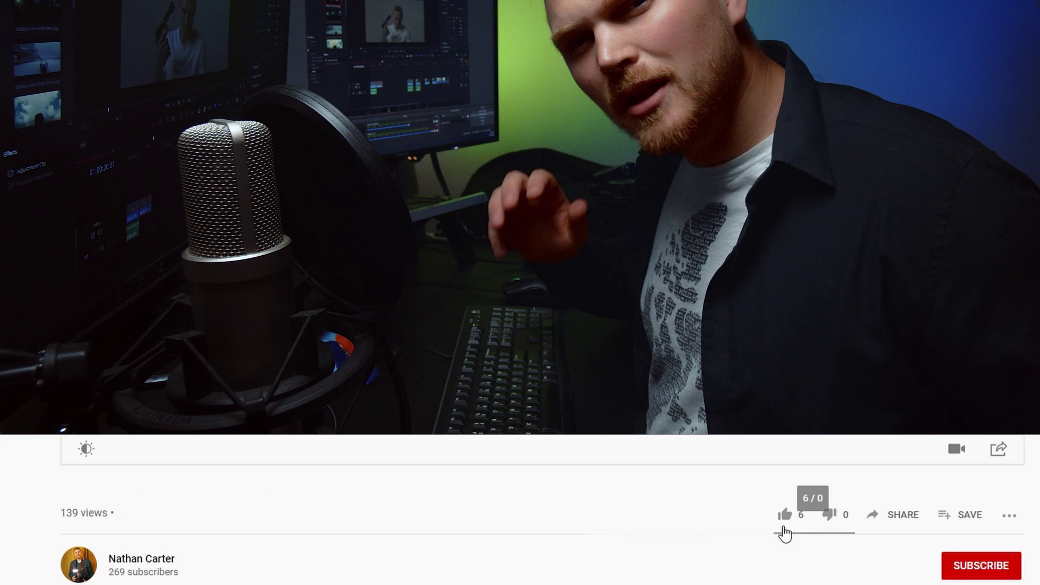
Like the YouTube white-balance tutorial video
{"action": "left_click", "coordinate": [781, 512]}
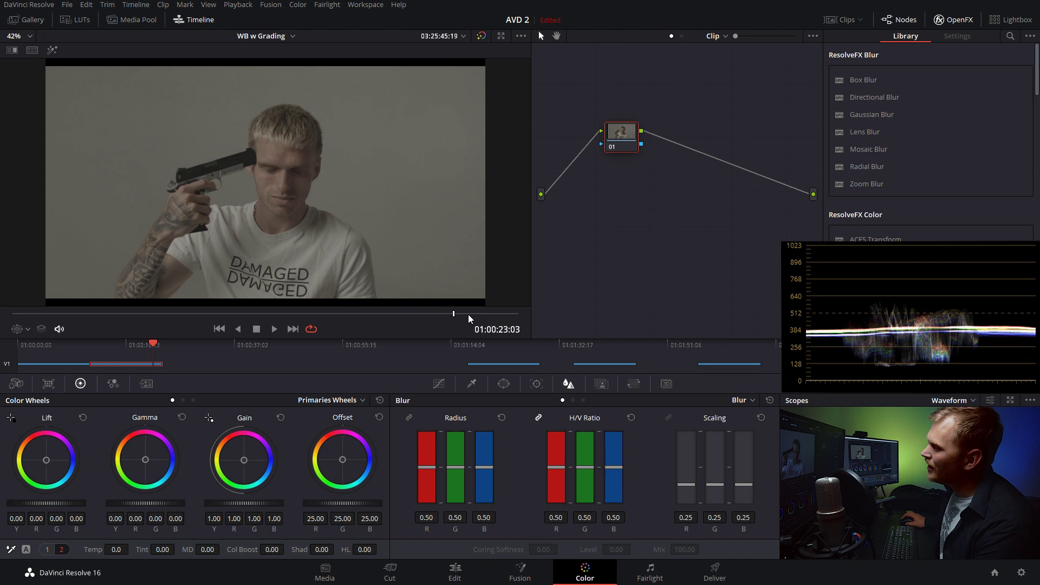
Scrub the white-room clip back to around frame 01:00:21:09
{"action": "left_click_drag", "start_coordinate": [454, 314], "coordinate": [187, 314]}
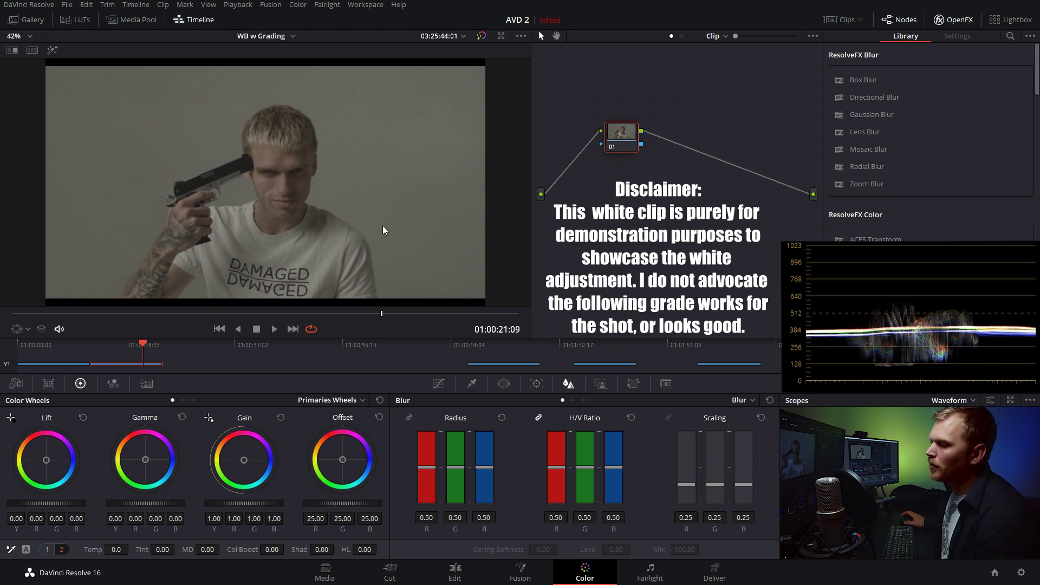
Raise contrast to 1.340, offset to 30.70 and gain to 1.07, with gamma -0.01 and lift nudged down
{"action": "left_click", "coordinate": [48, 549]}
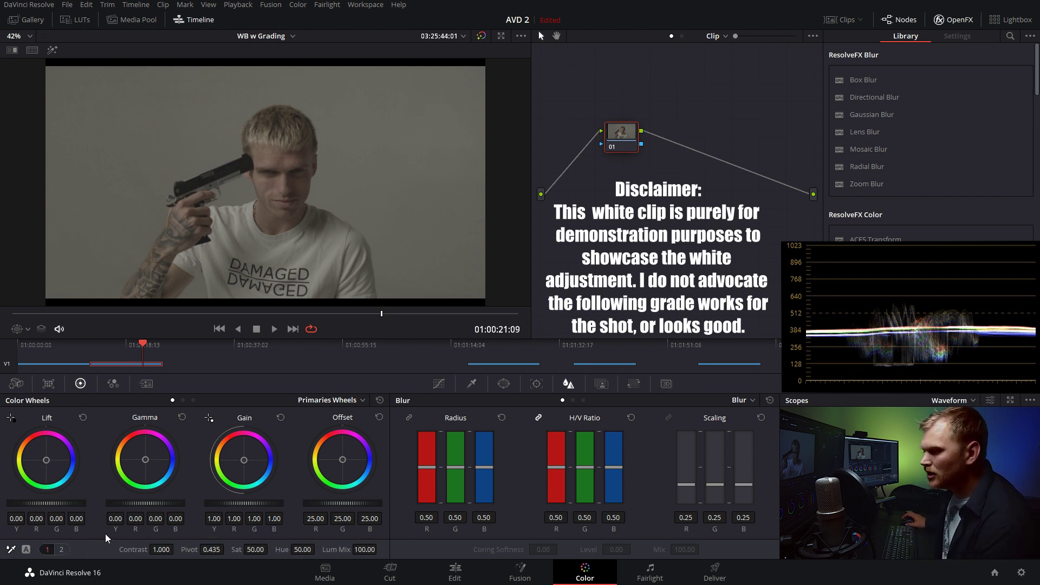
{"action": "mouse_move", "coordinate": [161, 552]}
{"action": "left_mouse_down"}
{"action": "mouse_move", "coordinate": [208, 551]}
{"action": "mouse_move", "coordinate": [171, 549]}
{"action": "left_mouse_up"}
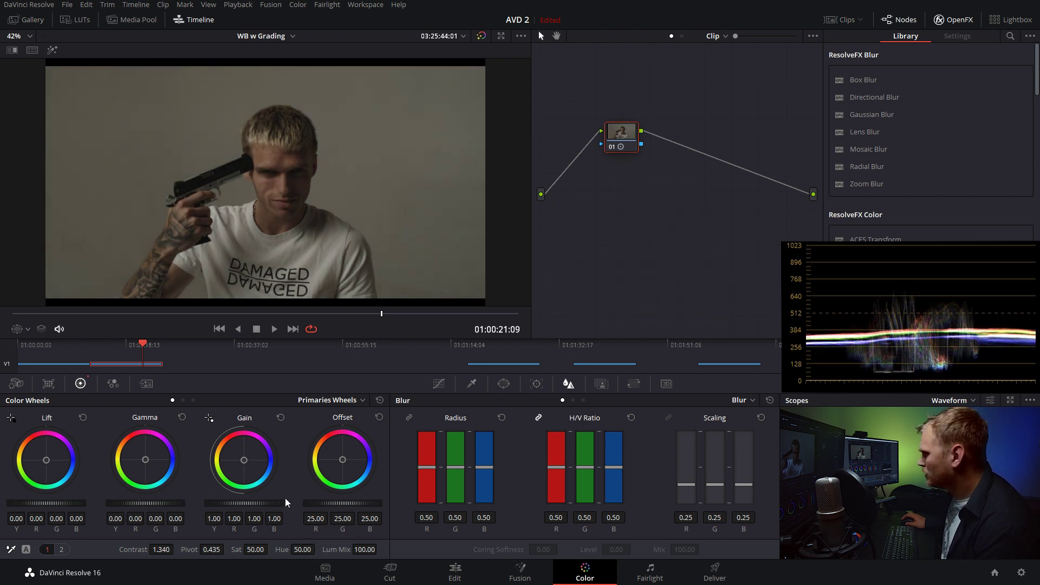
{"action": "mouse_move", "coordinate": [314, 510]}
{"action": "left_mouse_down"}
{"action": "mouse_move", "coordinate": [339, 509]}
{"action": "mouse_move", "coordinate": [322, 506]}
{"action": "left_mouse_up"}
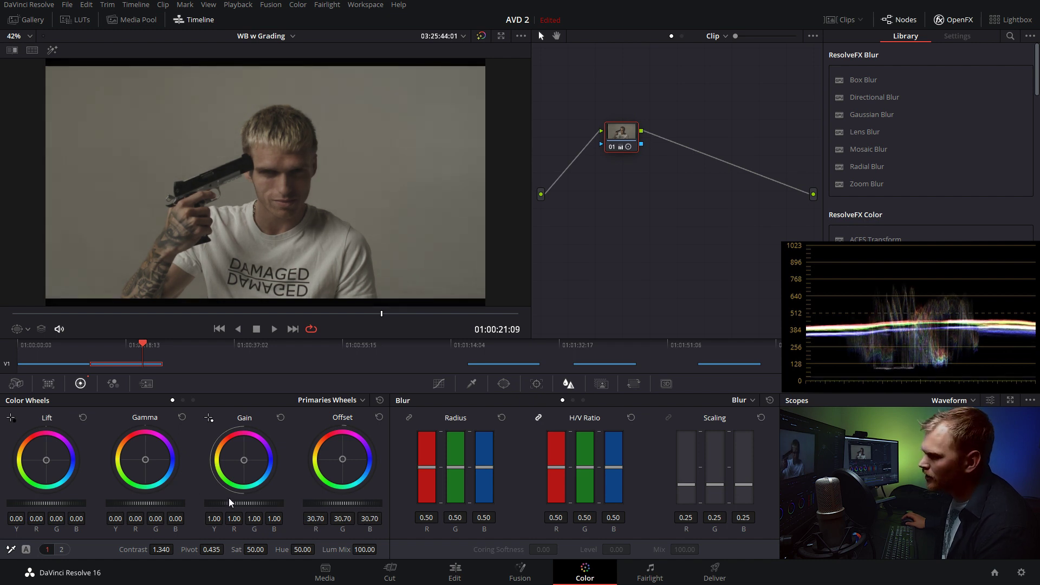
{"action": "left_click_drag", "start_coordinate": [238, 503], "coordinate": [250, 503]}
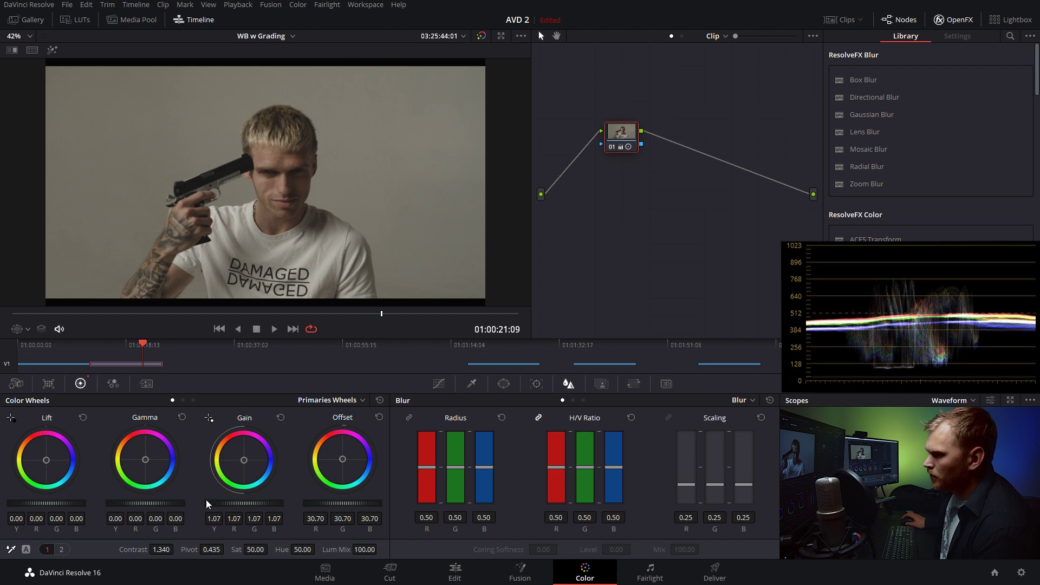
{"action": "left_click_drag", "start_coordinate": [157, 502], "coordinate": [153, 501]}
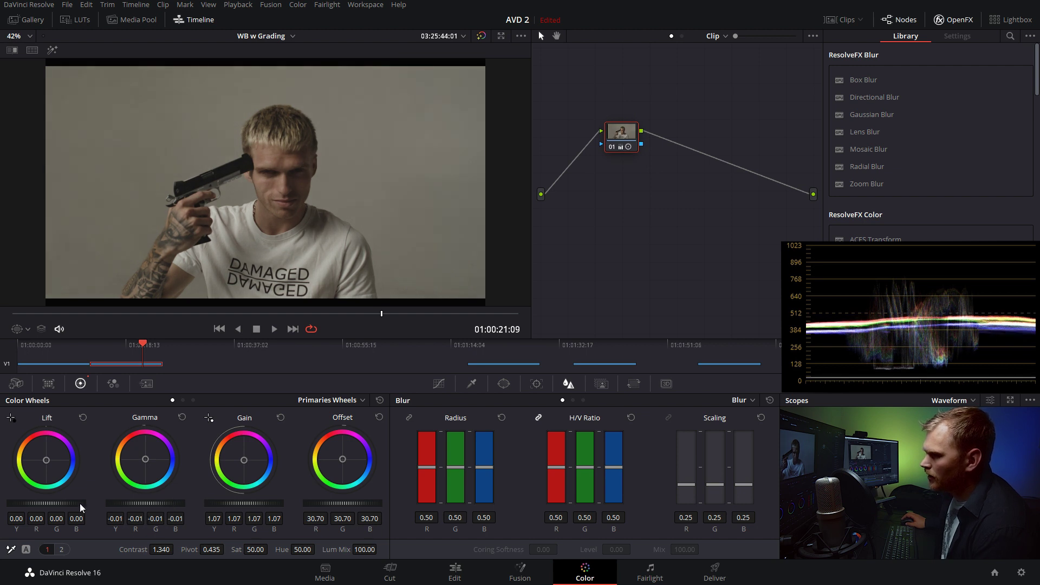
{"action": "left_click_drag", "start_coordinate": [80, 503], "coordinate": [76, 502]}
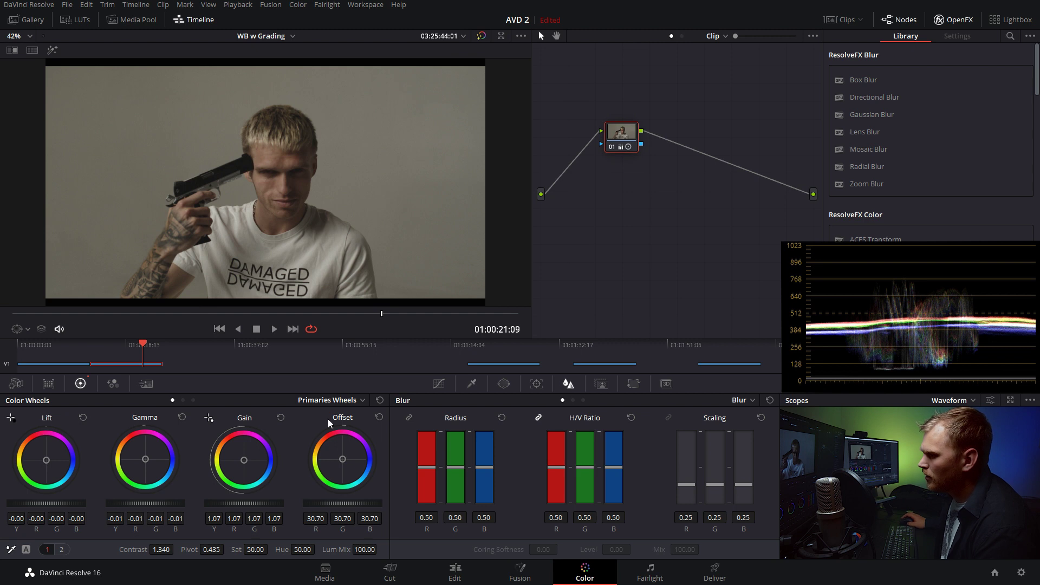
{"action": "left_click", "coordinate": [11, 549]}
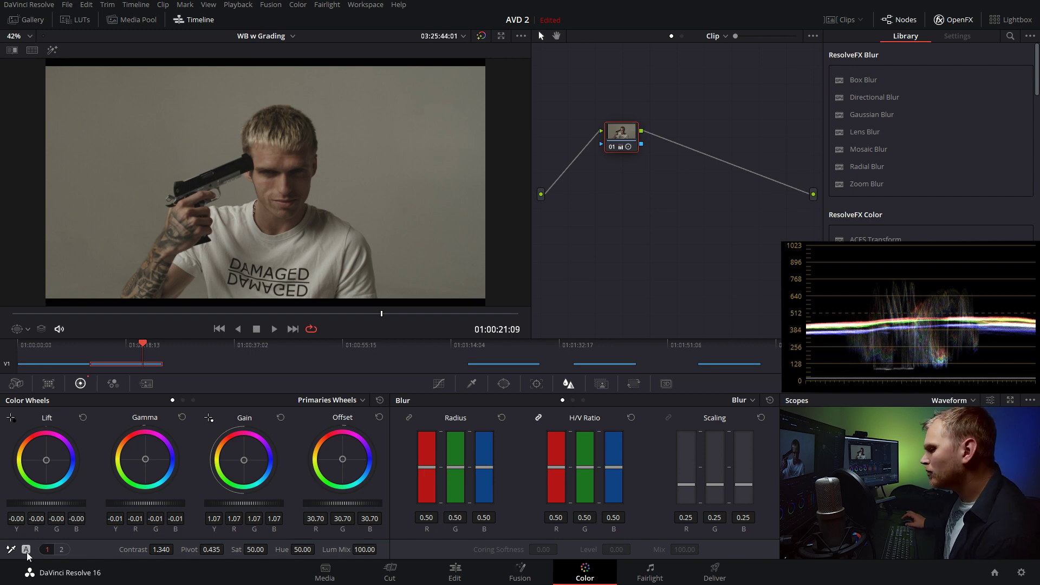
Try cooling Temp, reset it to zero, then push Offset toward blue to 29.13/30.10/32.96
{"action": "left_click", "coordinate": [62, 550]}
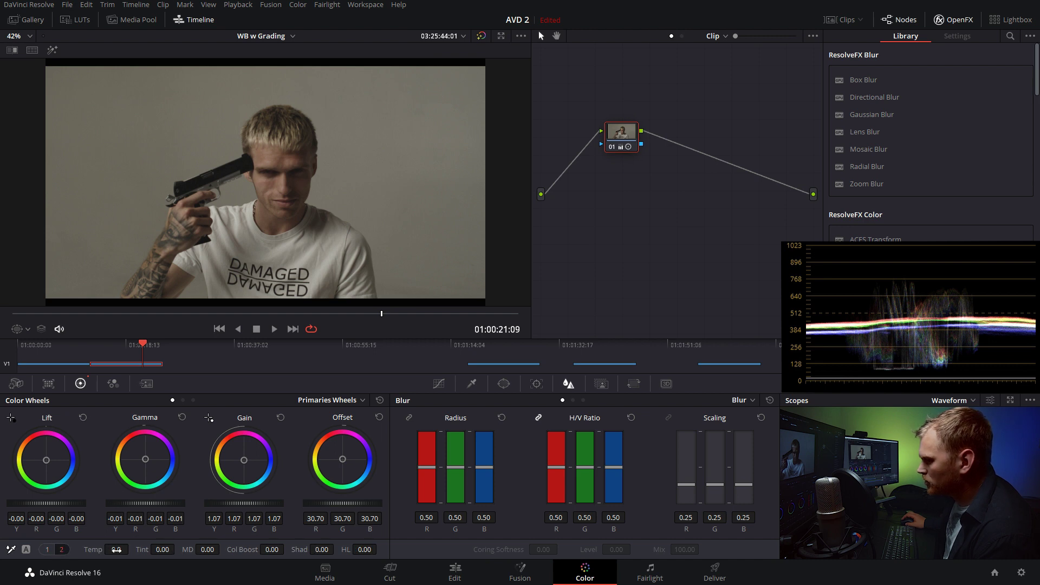
{"action": "left_click_drag", "start_coordinate": [117, 550], "coordinate": [86, 550]}
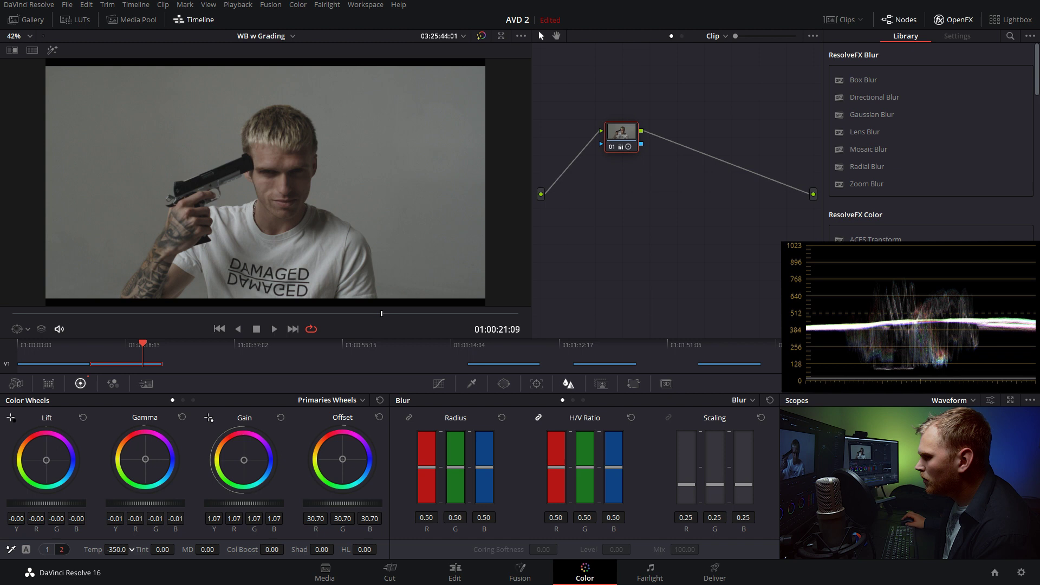
{"action": "double_click", "coordinate": [95, 550]}
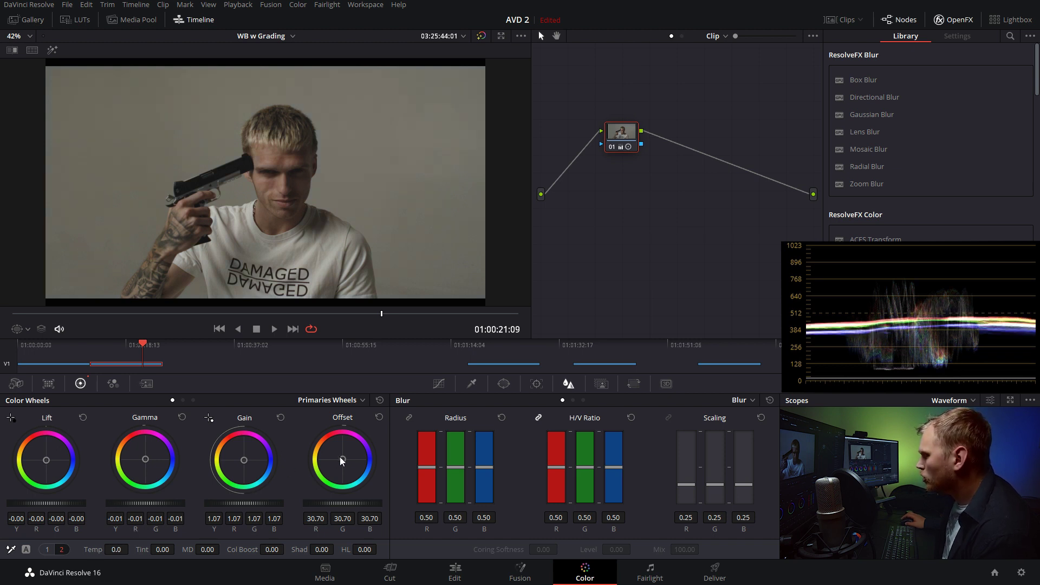
{"action": "left_click_drag", "start_coordinate": [342, 461], "coordinate": [355, 465]}
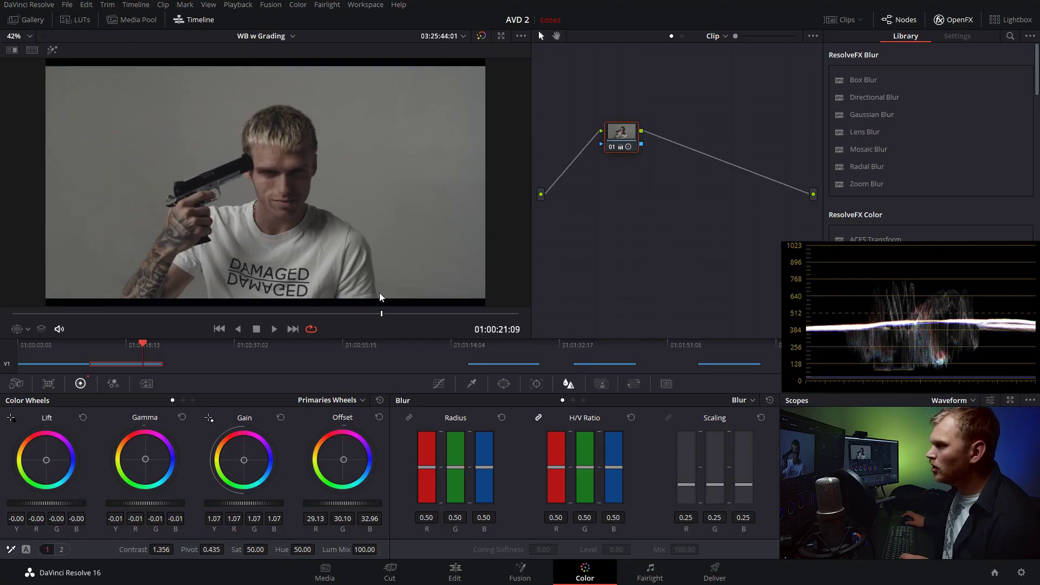
Add serial node 02, show the primaries as bars, and browse the Color menu without choosing
{"action": "key", "text": "alt+s"}
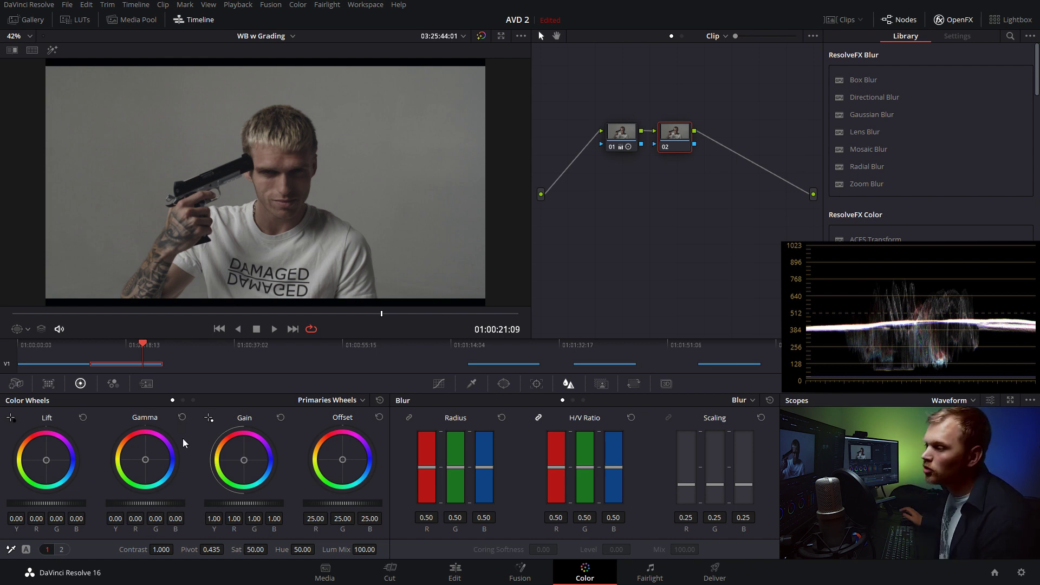
{"action": "left_click", "coordinate": [182, 400]}
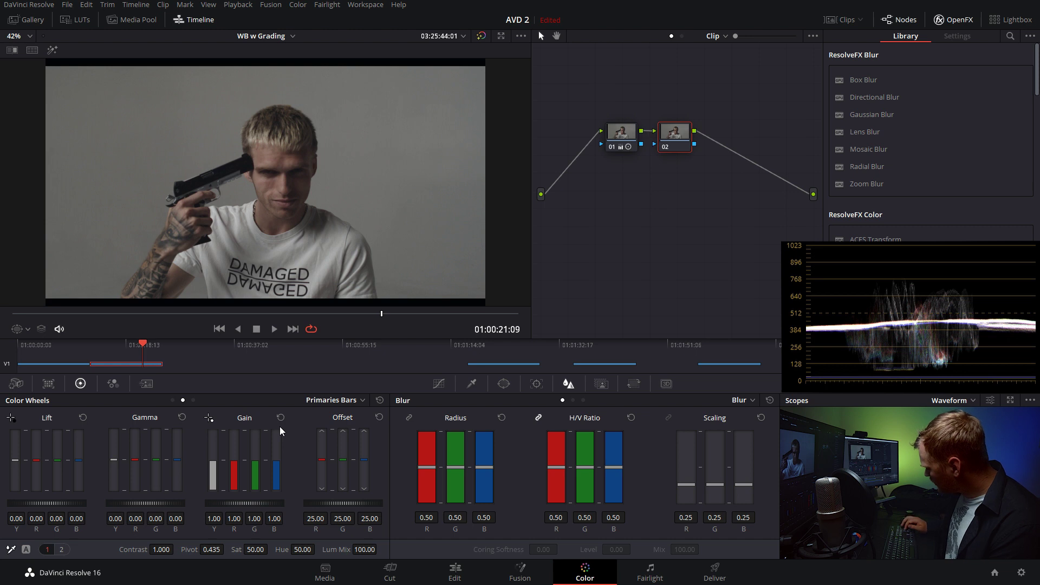
{"action": "left_click", "coordinate": [301, 6]}
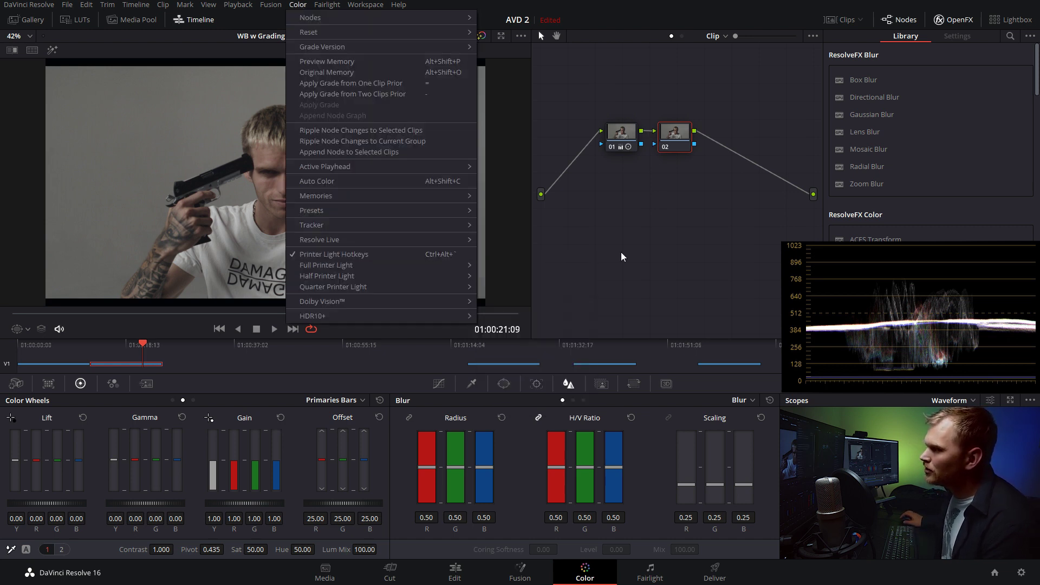
{"action": "left_click", "coordinate": [610, 264]}
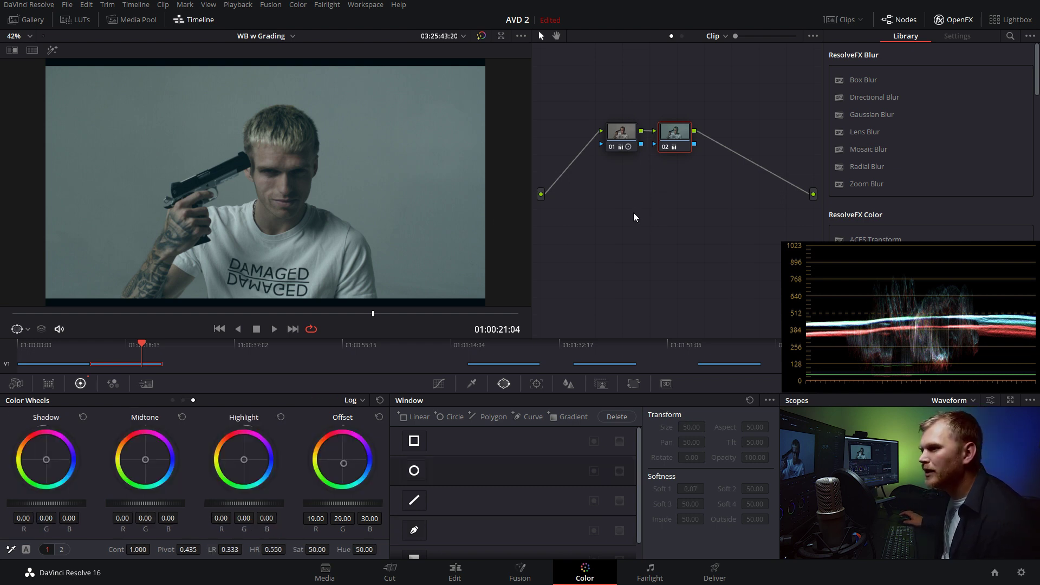
Set the clip's Camera Raw ISO from 320 to 800
{"action": "left_click", "coordinate": [16, 383]}
{"action": "left_click", "coordinate": [119, 484]}
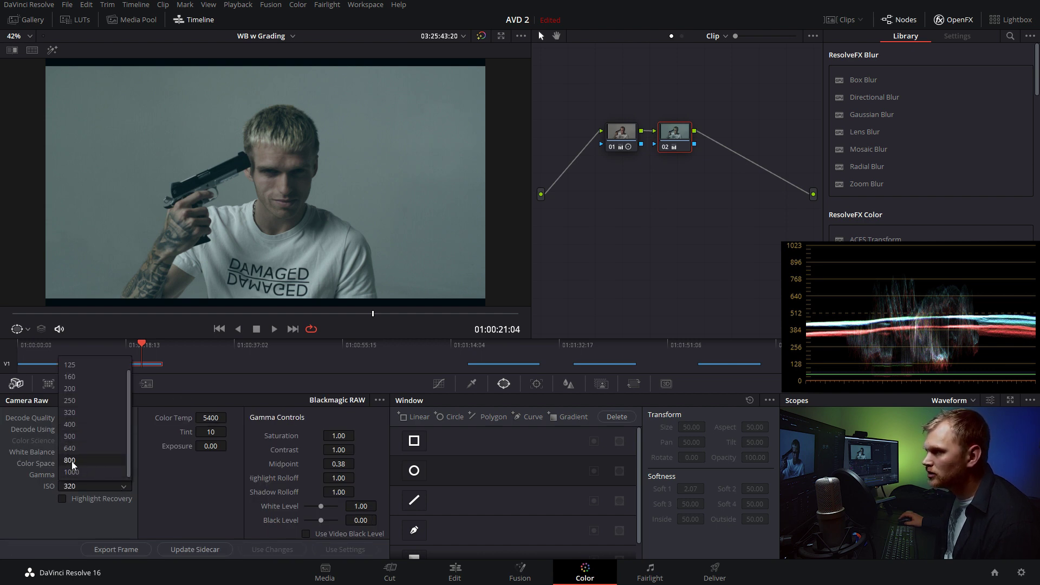
{"action": "left_click", "coordinate": [76, 461]}
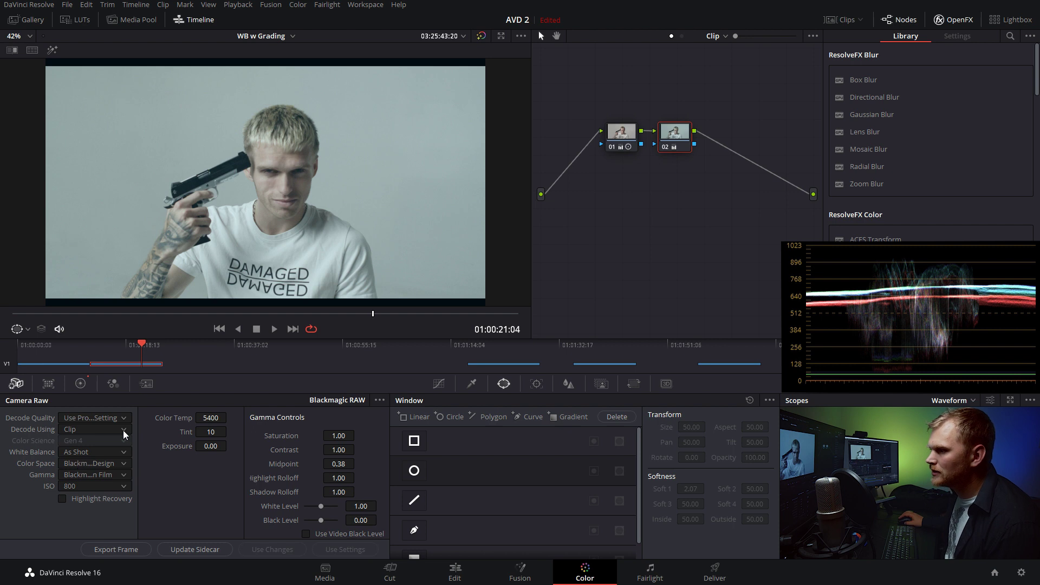
Return to the primary Color Wheels with the teal node 02 selected
{"action": "left_click", "coordinate": [617, 131]}
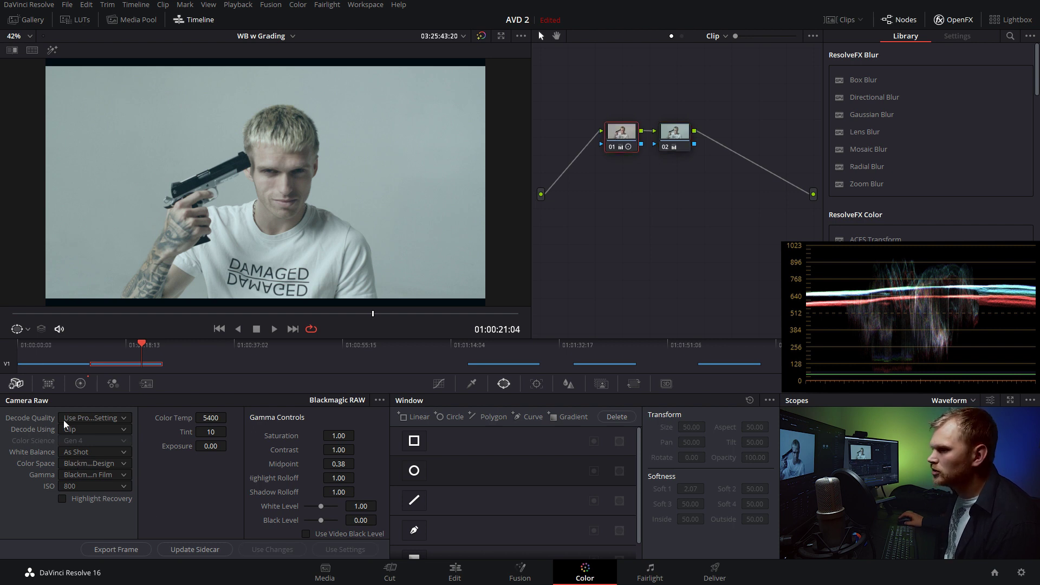
{"action": "left_click", "coordinate": [81, 384]}
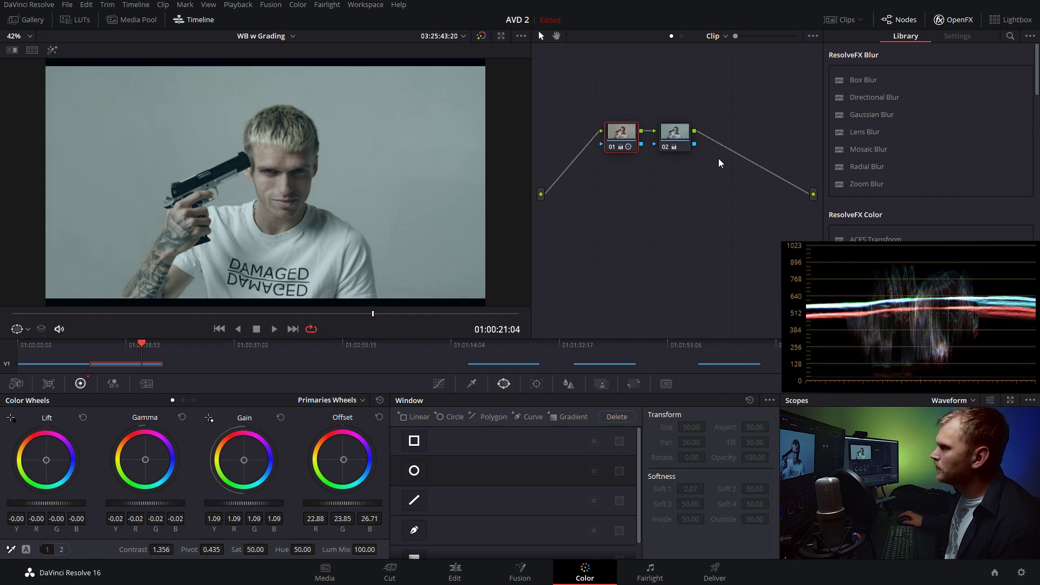
{"action": "left_click", "coordinate": [682, 141]}
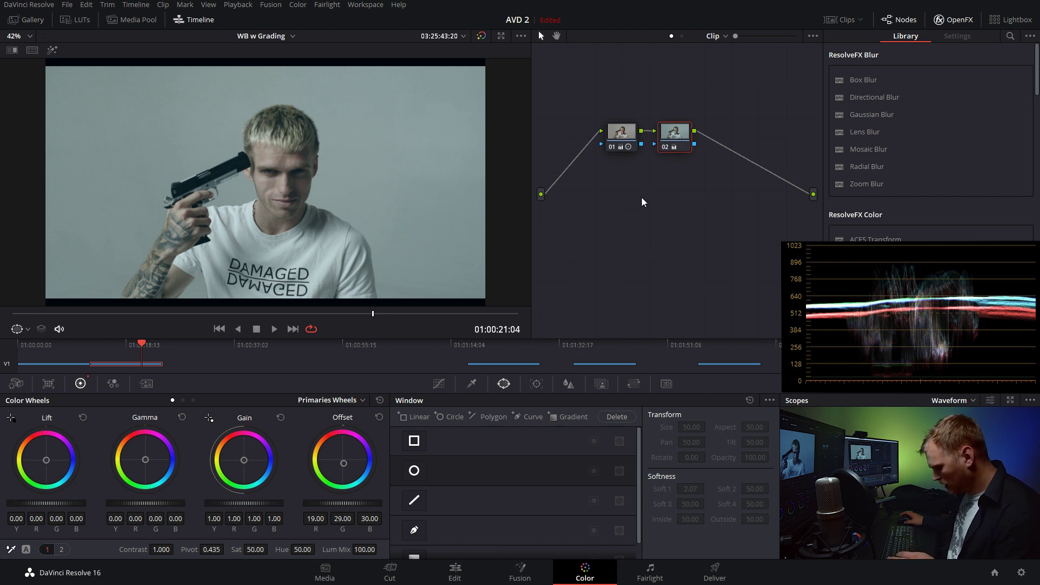
Add node 03 with Log wheels and warm its highlights to 0.15/-0.04/0.01
{"action": "key", "text": "alt+s"}
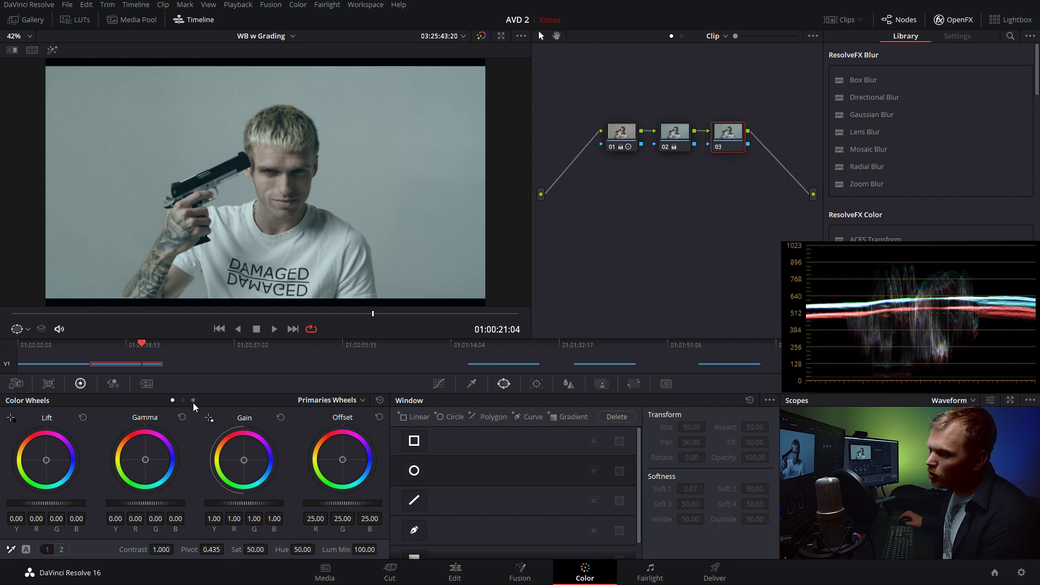
{"action": "left_click", "coordinate": [193, 400]}
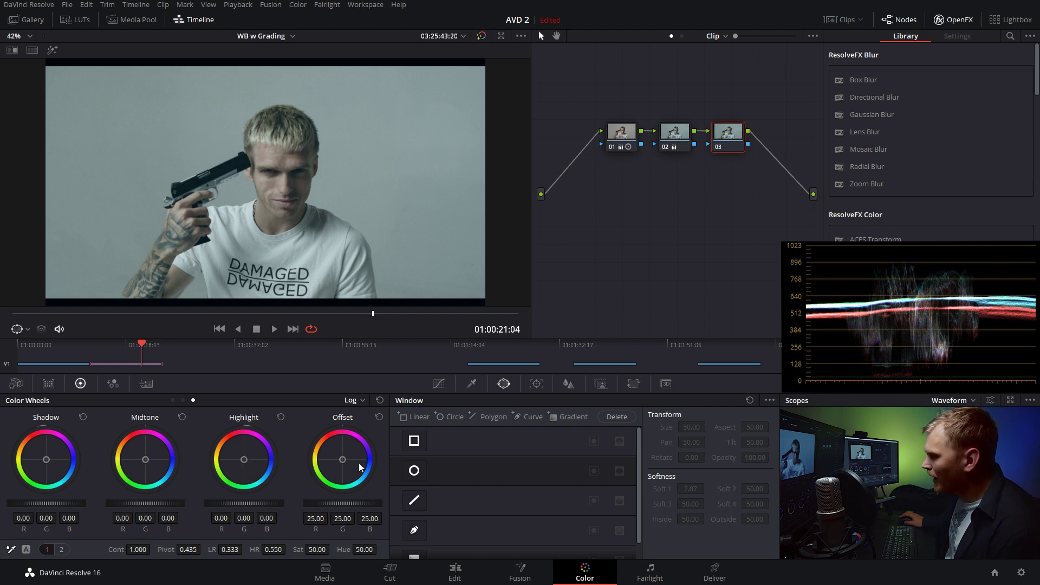
{"action": "left_click", "coordinate": [680, 140]}
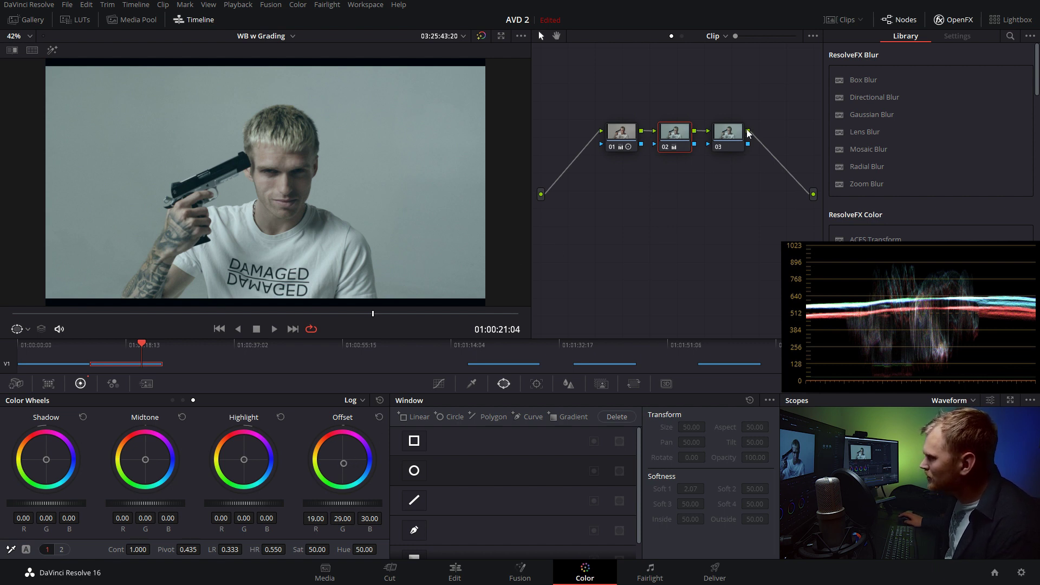
{"action": "left_click", "coordinate": [712, 145]}
{"action": "left_click_drag", "start_coordinate": [243, 463], "coordinate": [244, 455]}
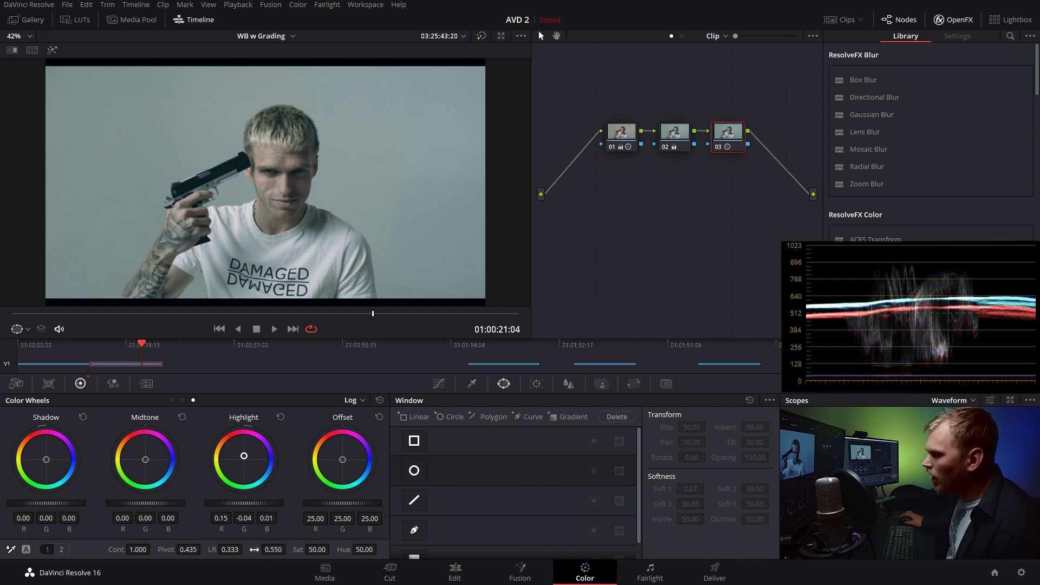
Narrow the Log highlight range, fine-tune the highlight balance, and warm the shadows slightly
{"action": "left_click_drag", "start_coordinate": [254, 549], "coordinate": [232, 549]}
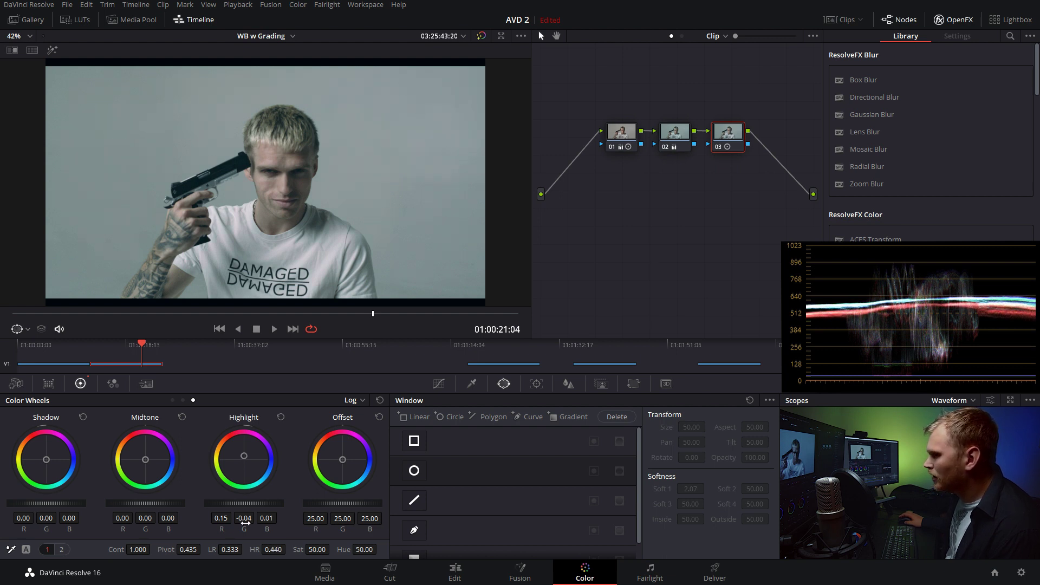
{"action": "left_click_drag", "start_coordinate": [245, 457], "coordinate": [242, 456]}
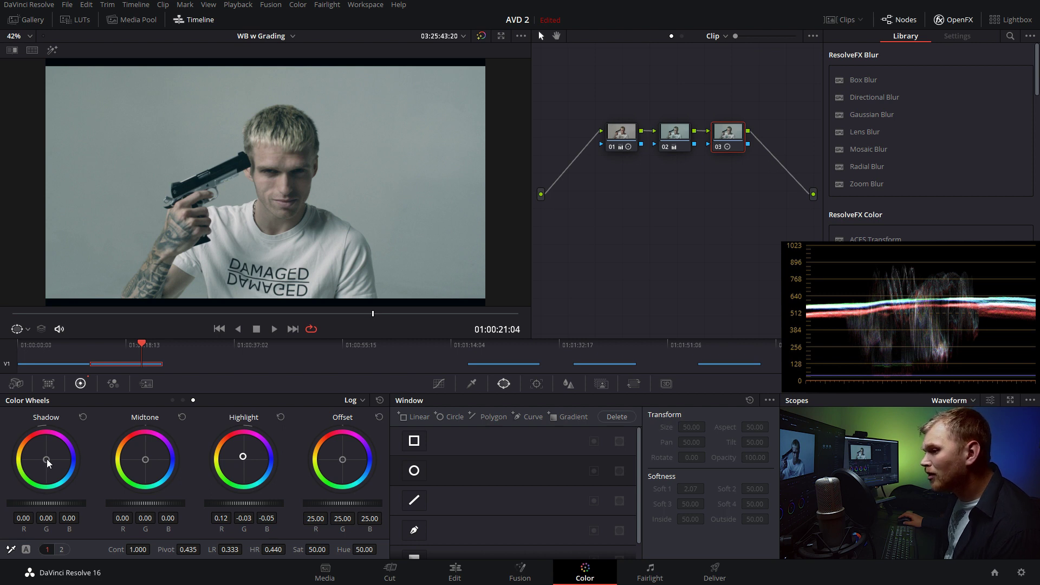
{"action": "left_click_drag", "start_coordinate": [48, 461], "coordinate": [45, 455]}
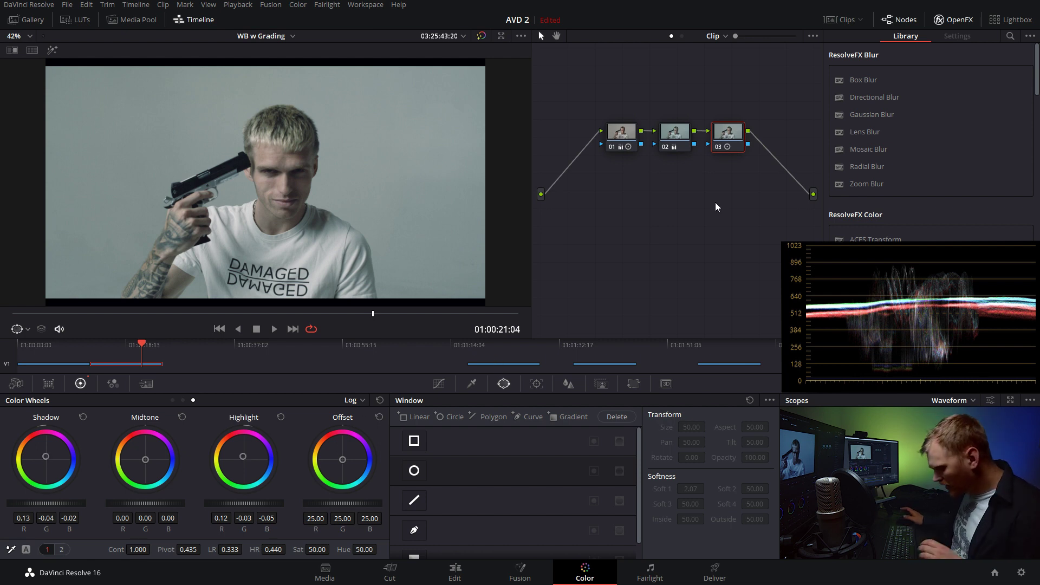
Compare node 03 on and off, sample the image's RGB values, and leave node 03 enabled
{"action": "key", "text": "ctrl+d"}
{"action": "key", "text": "ctrl+d"}
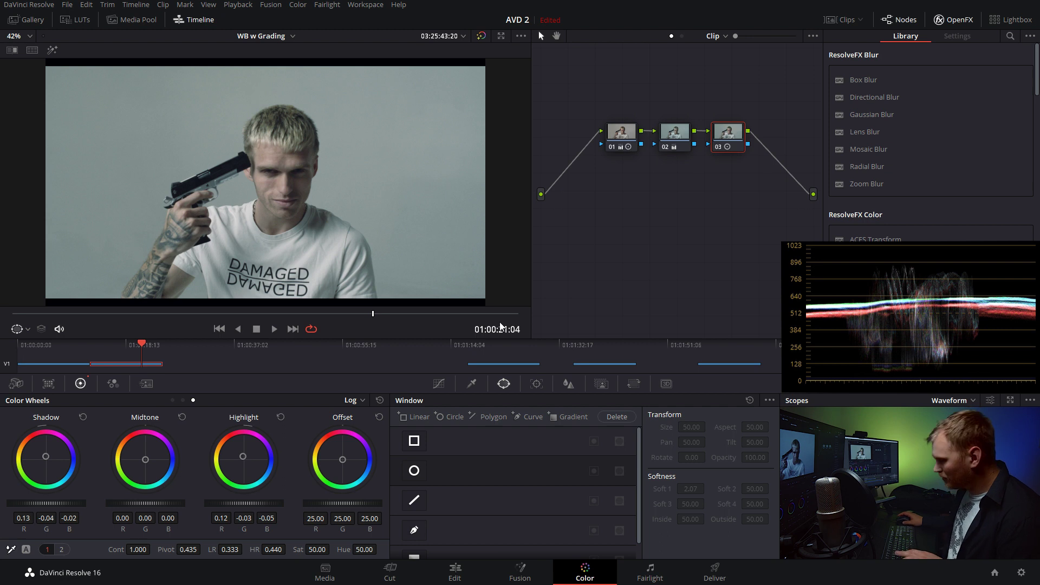
{"action": "key", "text": "ctrl+d"}
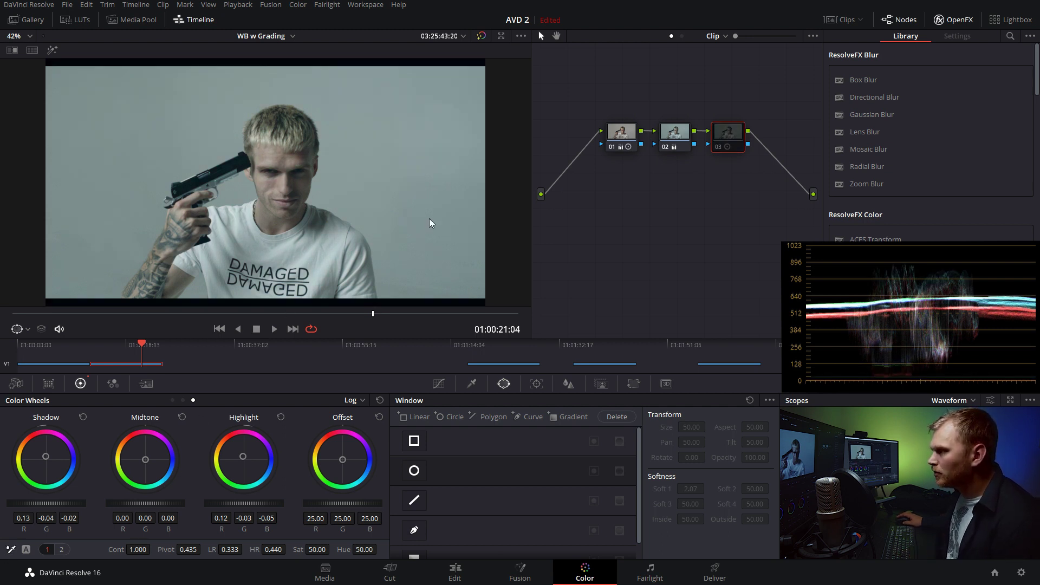
{"action": "left_click", "coordinate": [10, 549]}
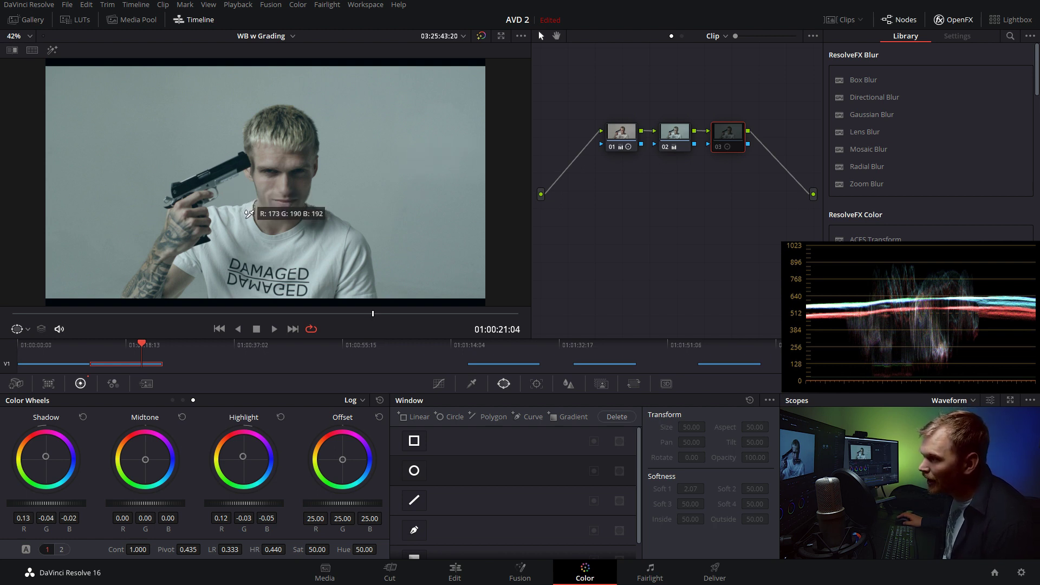
{"action": "left_click", "coordinate": [10, 549]}
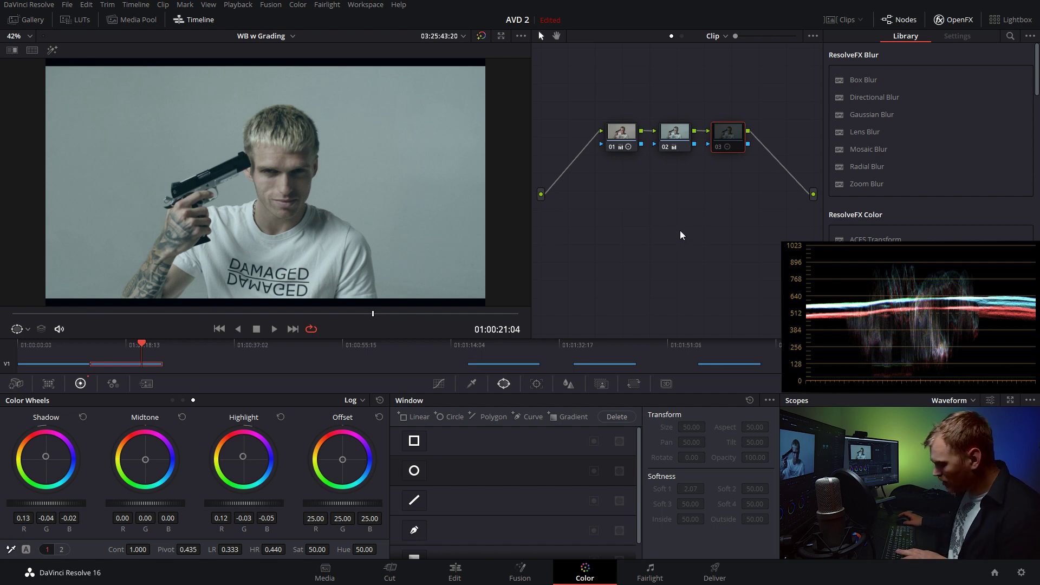
{"action": "key", "text": "ctrl+d"}
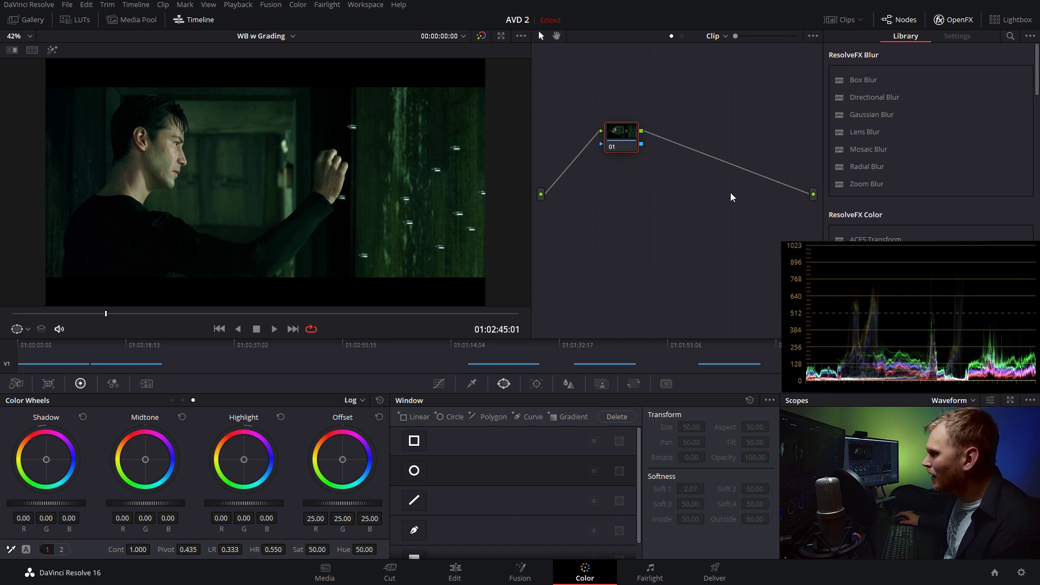
Draw a four-point Curve window around the man's cheek
{"action": "left_click", "coordinate": [415, 531]}
{"action": "left_click", "coordinate": [146, 145]}
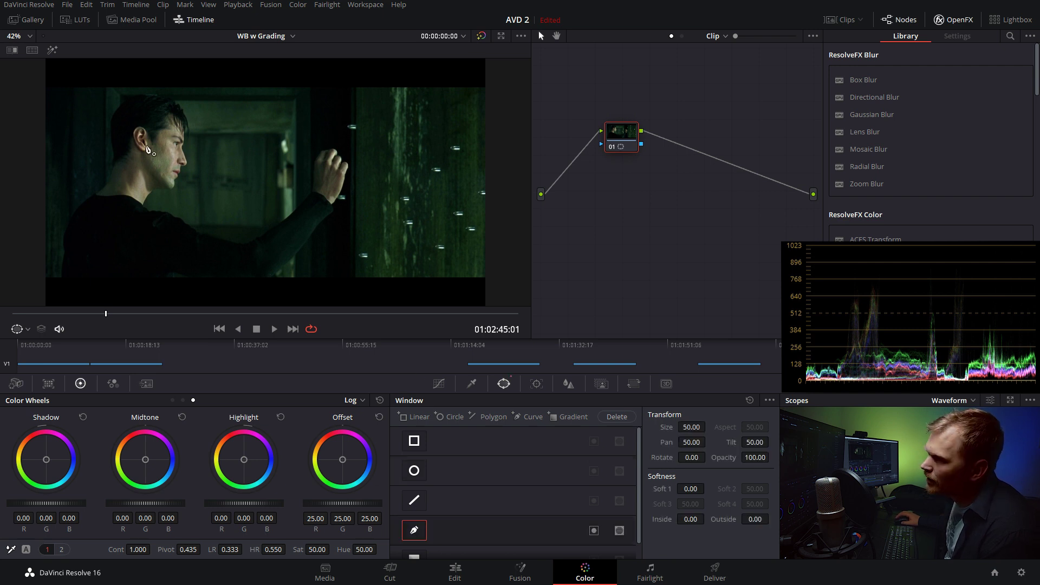
{"action": "left_click", "coordinate": [124, 188]}
{"action": "left_click", "coordinate": [165, 181]}
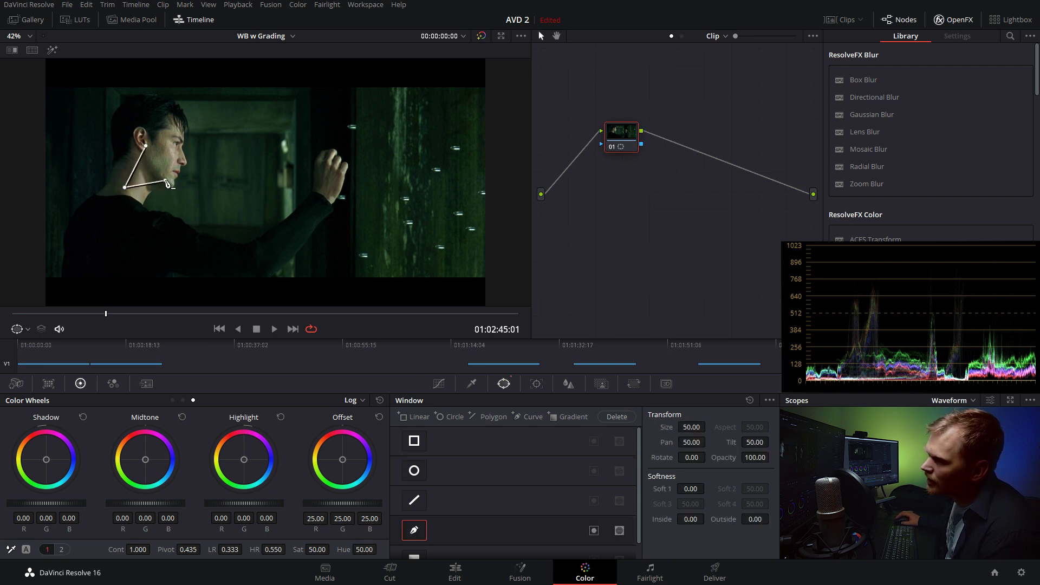
{"action": "left_click", "coordinate": [169, 149]}
{"action": "left_click", "coordinate": [145, 146]}
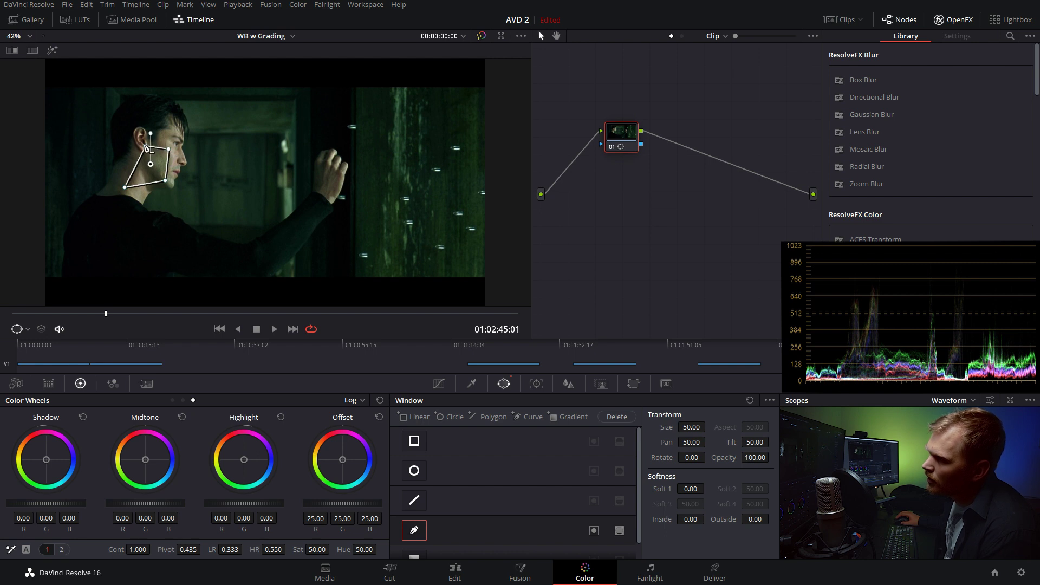
Isolate the windowed cheek on grey with Highlight mode and view it on the vectorscope
{"action": "left_click", "coordinate": [52, 51]}
{"action": "left_click", "coordinate": [946, 401]}
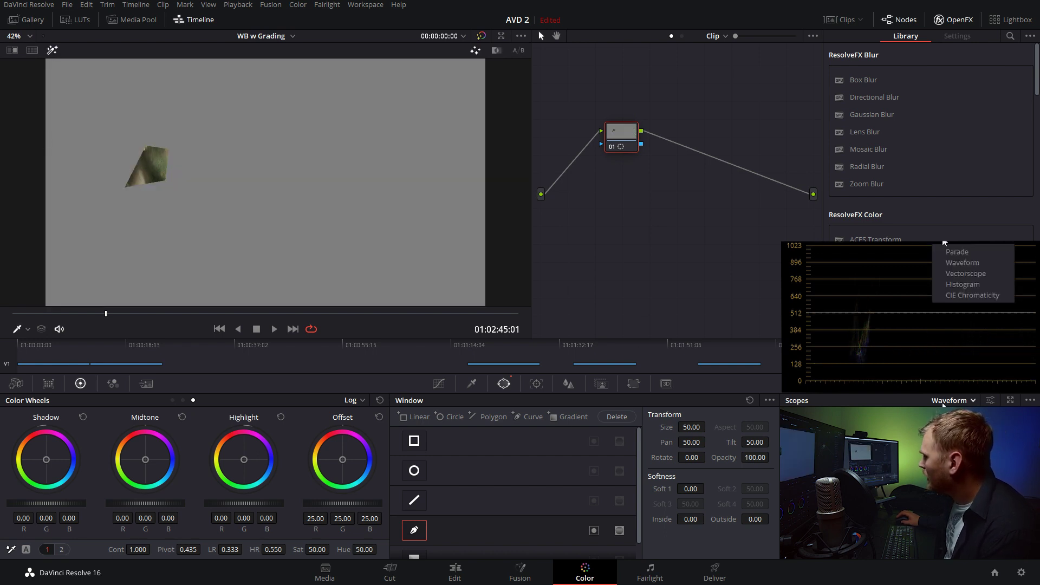
{"action": "left_click", "coordinate": [964, 273]}
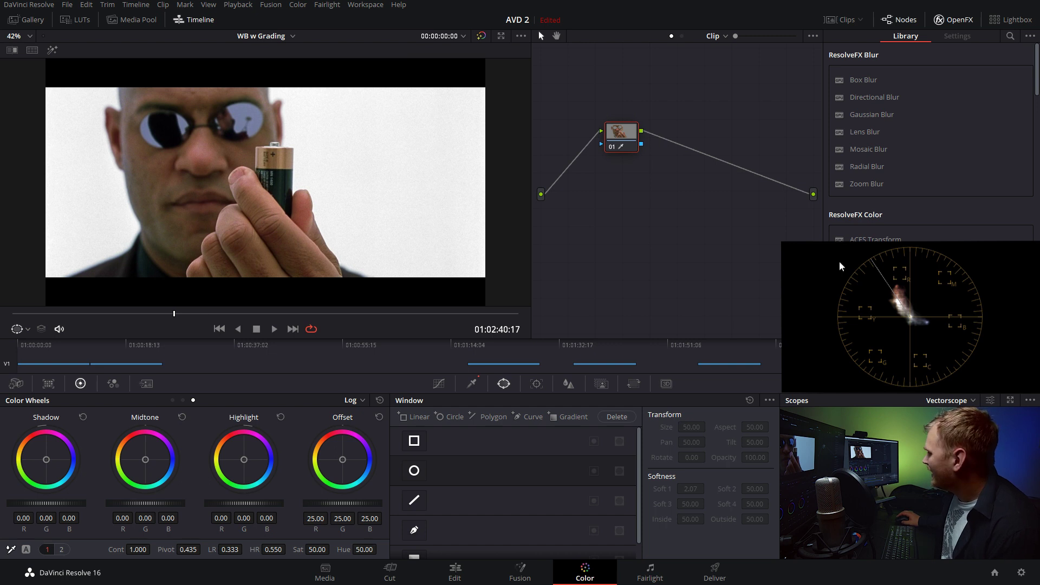
Switch scopes to Waveform and set the white background as the highlight white point
{"action": "left_click", "coordinate": [956, 399]}
{"action": "left_click", "coordinate": [951, 261]}
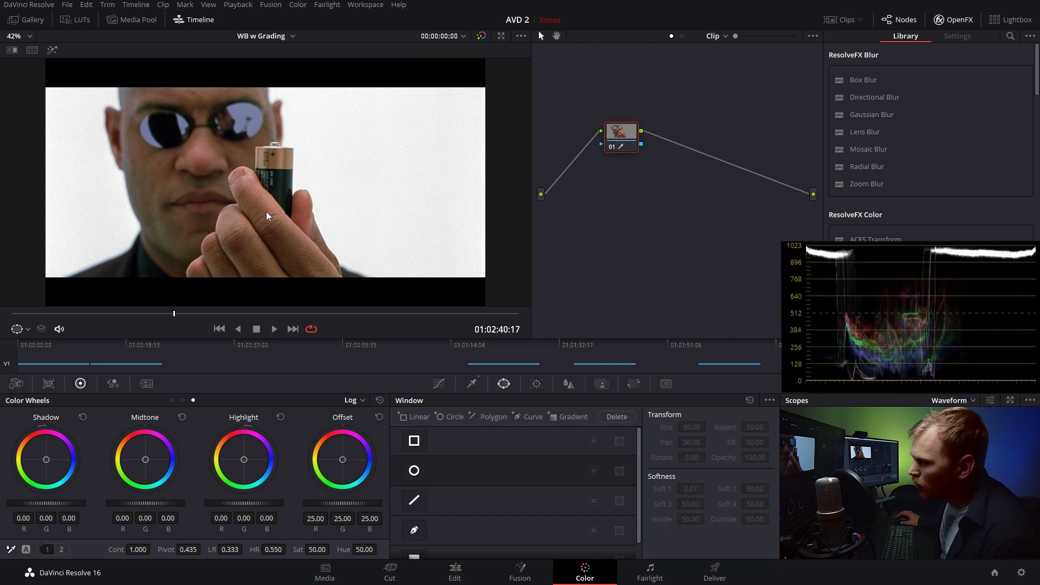
{"action": "left_click", "coordinate": [9, 550]}
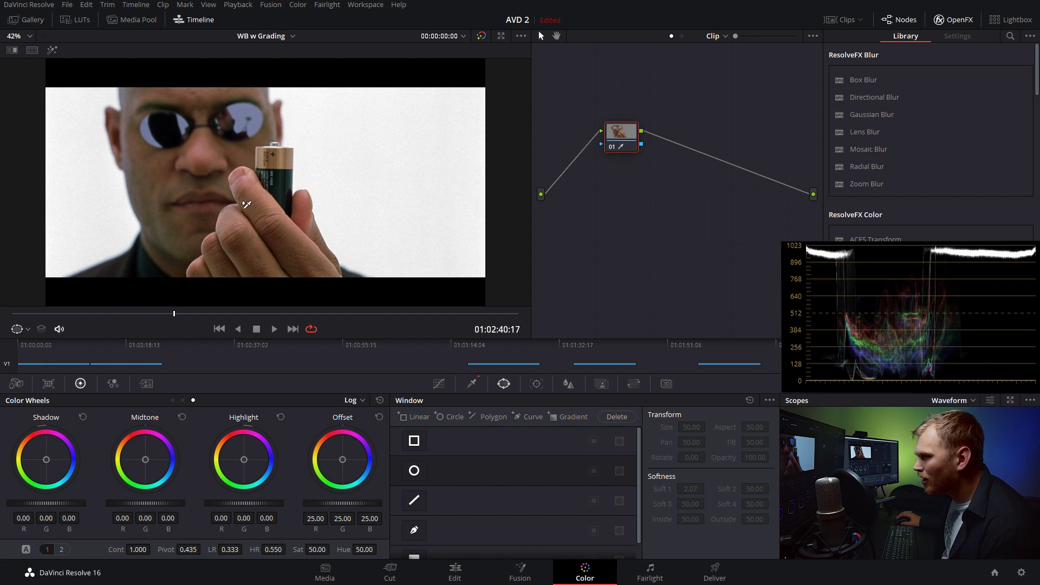
{"action": "left_click", "coordinate": [373, 152]}
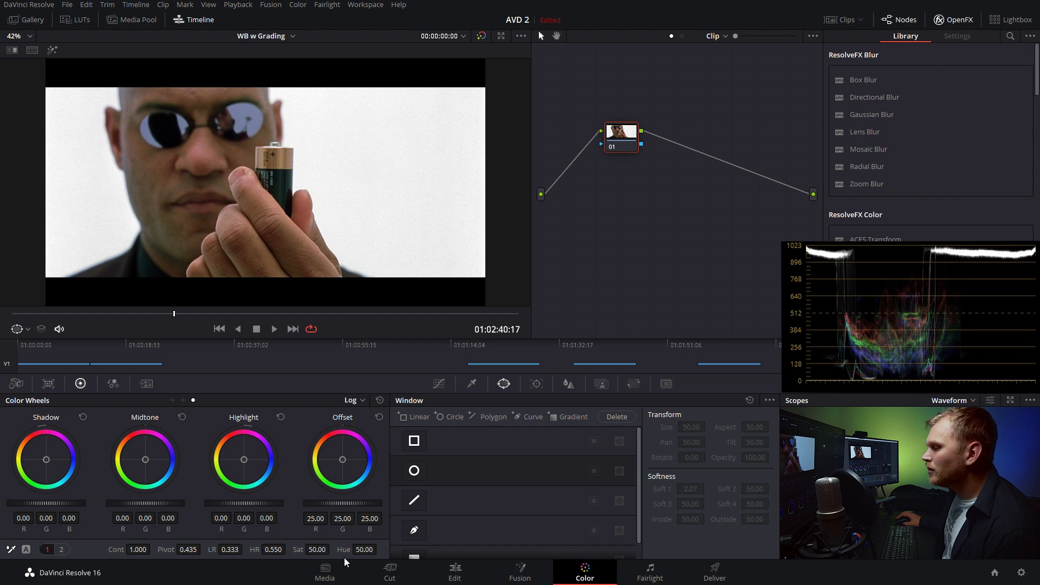
Draw a triangular Curve window over the man's hand
{"action": "left_click", "coordinate": [418, 533]}
{"action": "left_click", "coordinate": [252, 193]}
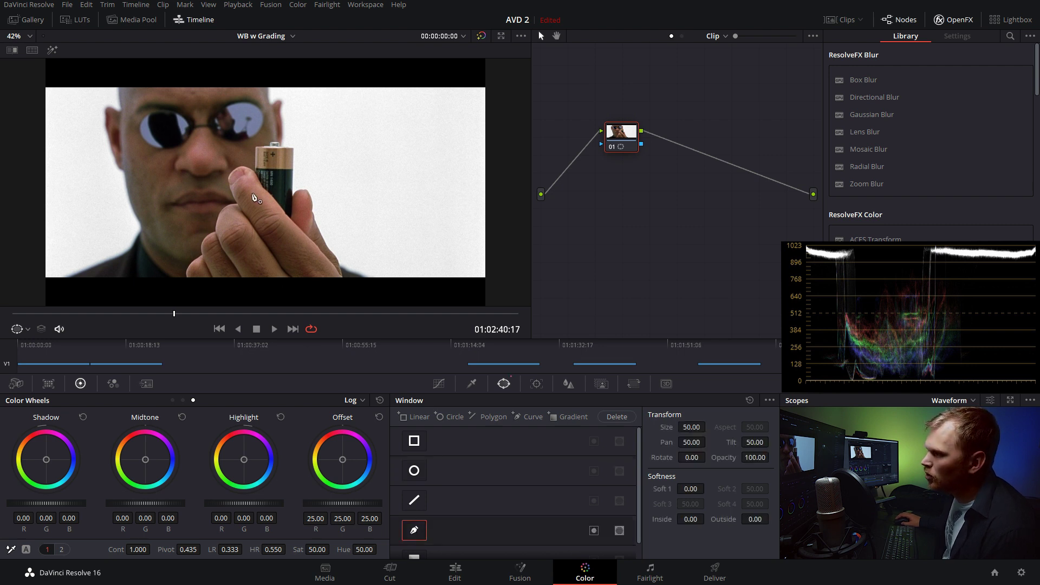
{"action": "left_click", "coordinate": [213, 276]}
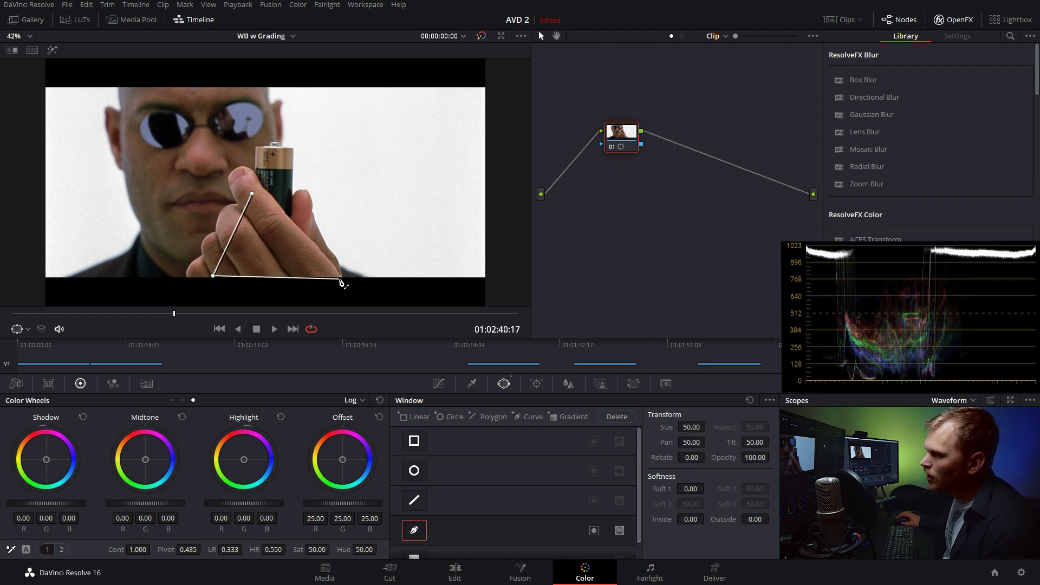
{"action": "left_click", "coordinate": [319, 267]}
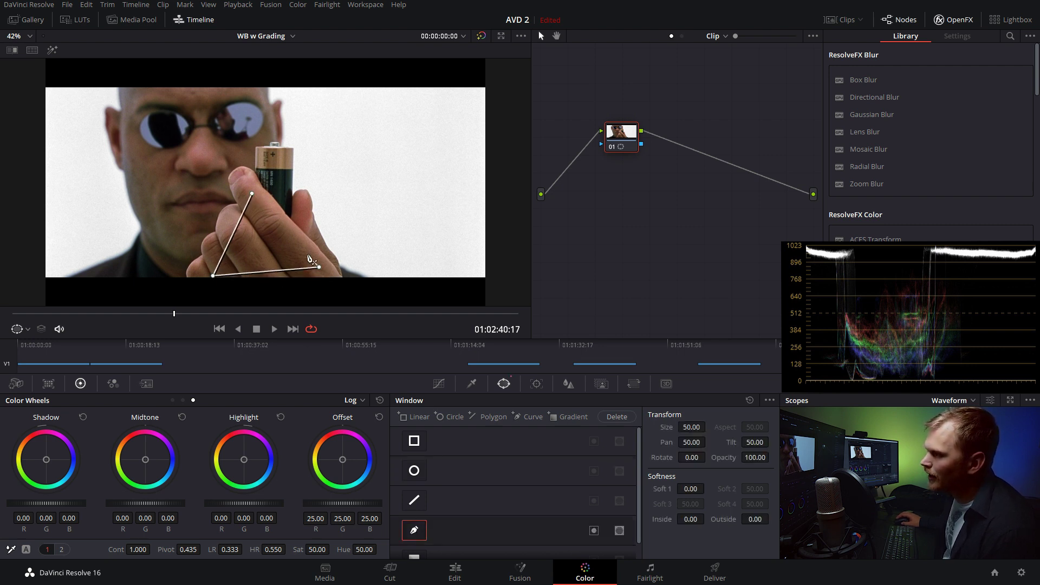
{"action": "left_click", "coordinate": [252, 193]}
Isolate the hand on grey, check its skin tone on the vectorscope, then turn Highlight off
{"action": "left_click", "coordinate": [54, 50]}
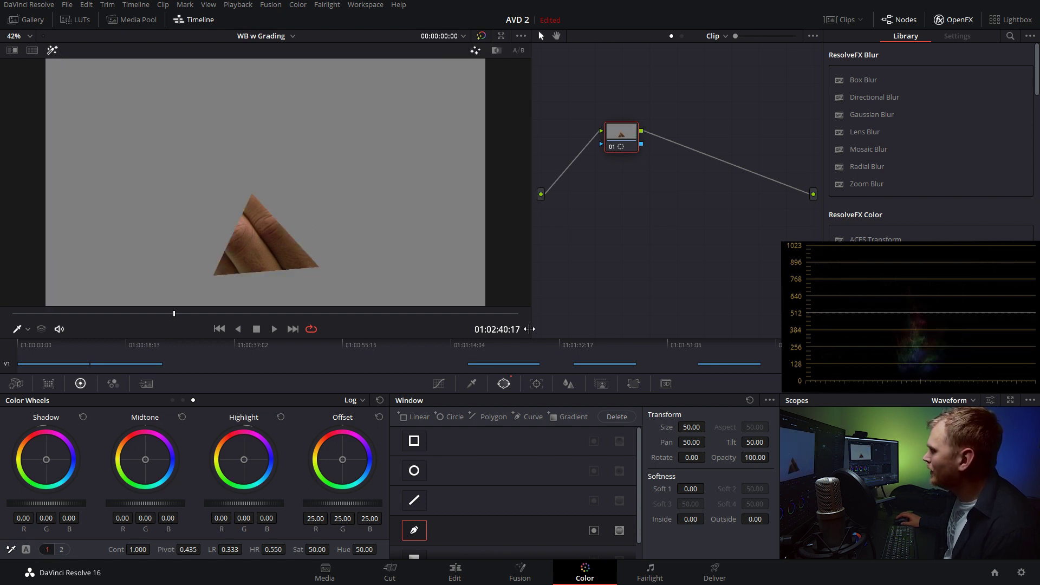
{"action": "right_click", "coordinate": [953, 246]}
{"action": "left_click", "coordinate": [976, 272]}
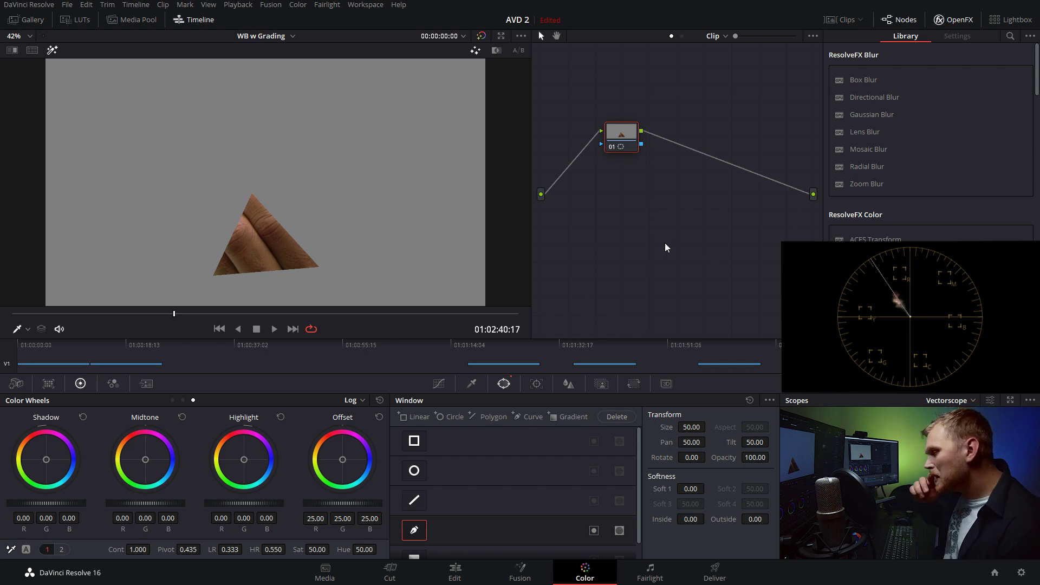
{"action": "left_click", "coordinate": [52, 50]}
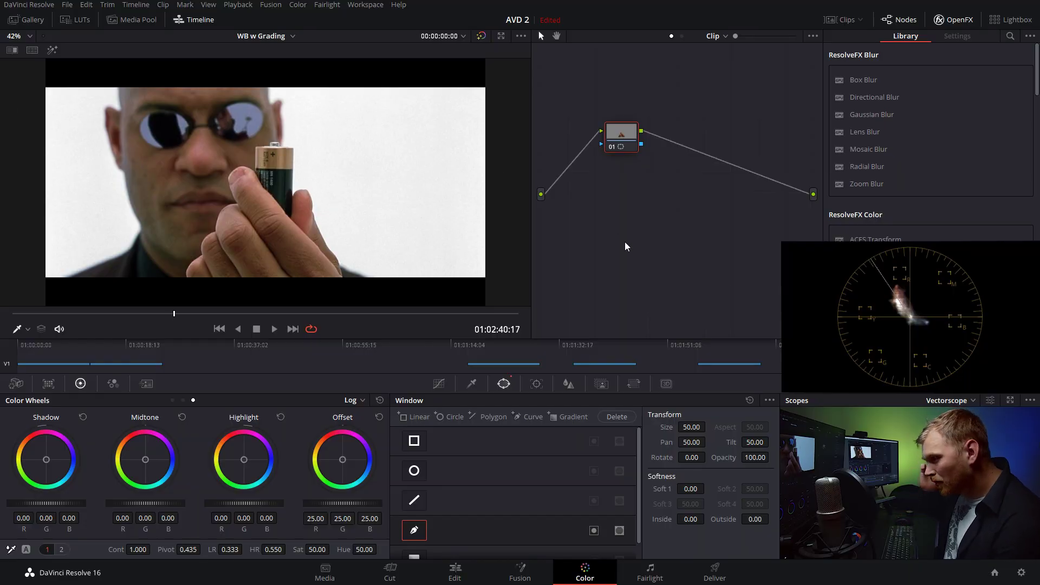
Select the Dunkirk sky still and draw a freehand Curve window around a cloud patch
{"action": "left_click", "coordinate": [454, 572]}
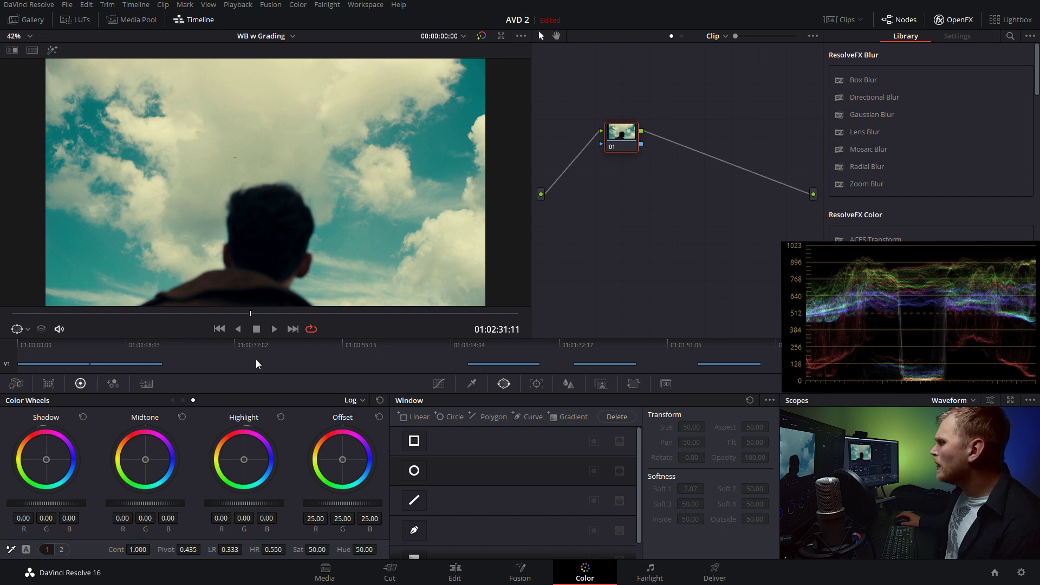
{"action": "left_click", "coordinate": [412, 531]}
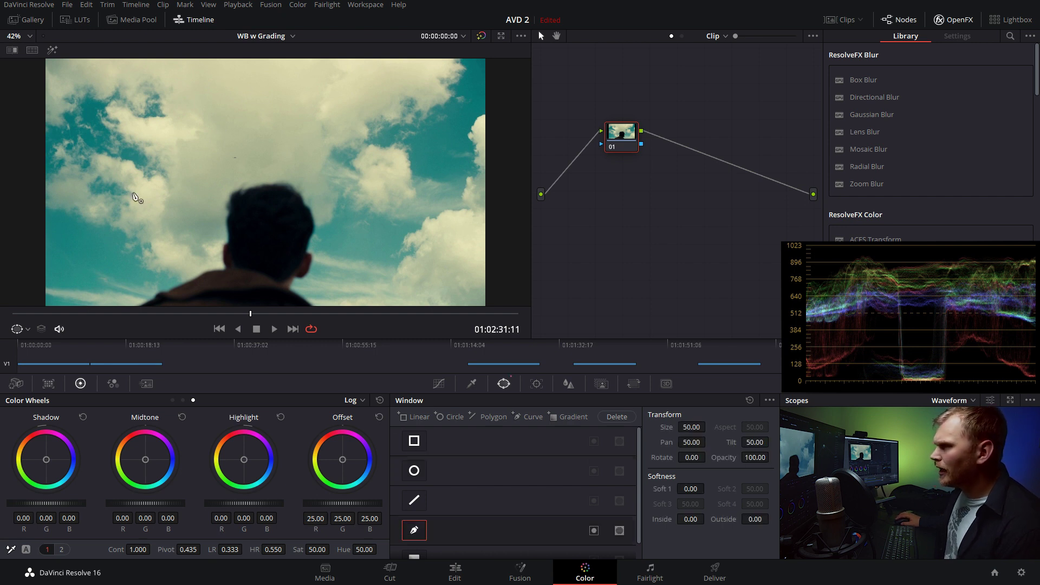
{"action": "left_click", "coordinate": [135, 119]}
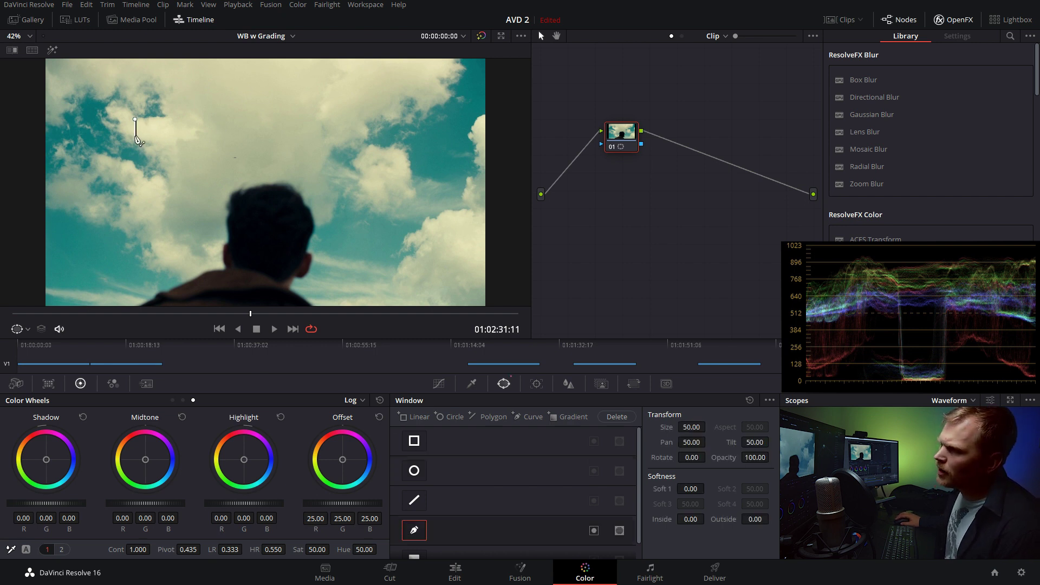
{"action": "left_click", "coordinate": [135, 136]}
{"action": "left_click", "coordinate": [166, 140]}
{"action": "left_click", "coordinate": [166, 123]}
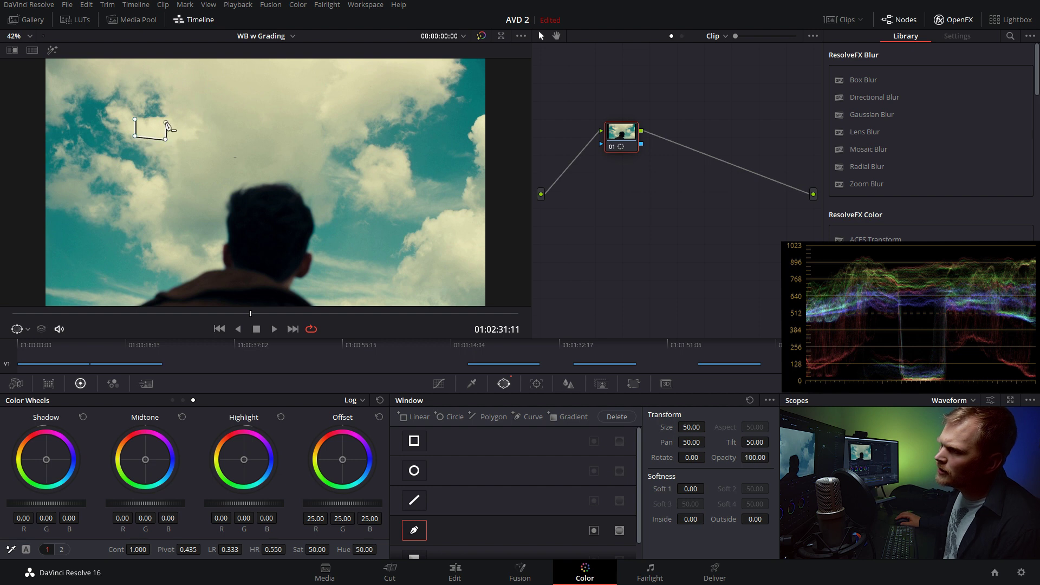
{"action": "left_click", "coordinate": [135, 118]}
Isolate the cloud patch on grey with Highlight and read it on the Vectorscope
{"action": "left_click", "coordinate": [50, 51]}
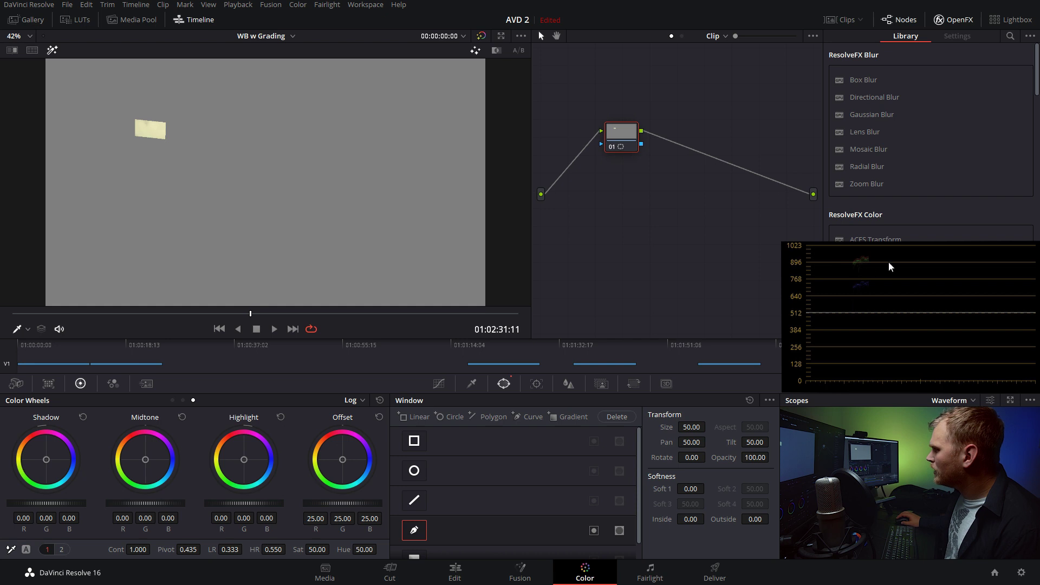
{"action": "left_click", "coordinate": [964, 401]}
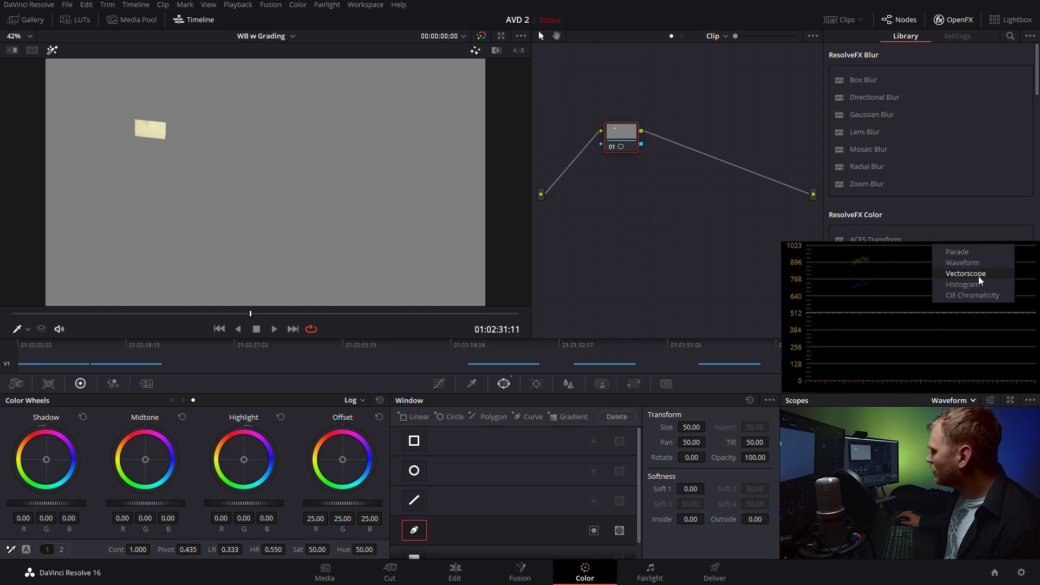
{"action": "left_click", "coordinate": [978, 275]}
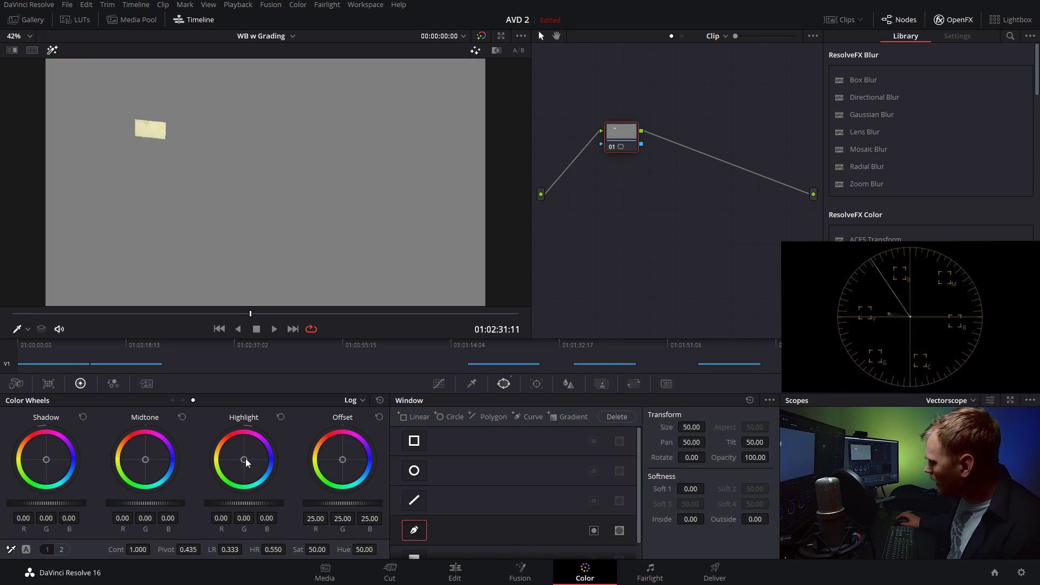
Tint the highlights toward blue, drop Highlight and the cloud window, lower HR, then compare before and after
{"action": "left_click_drag", "start_coordinate": [246, 462], "coordinate": [248, 460]}
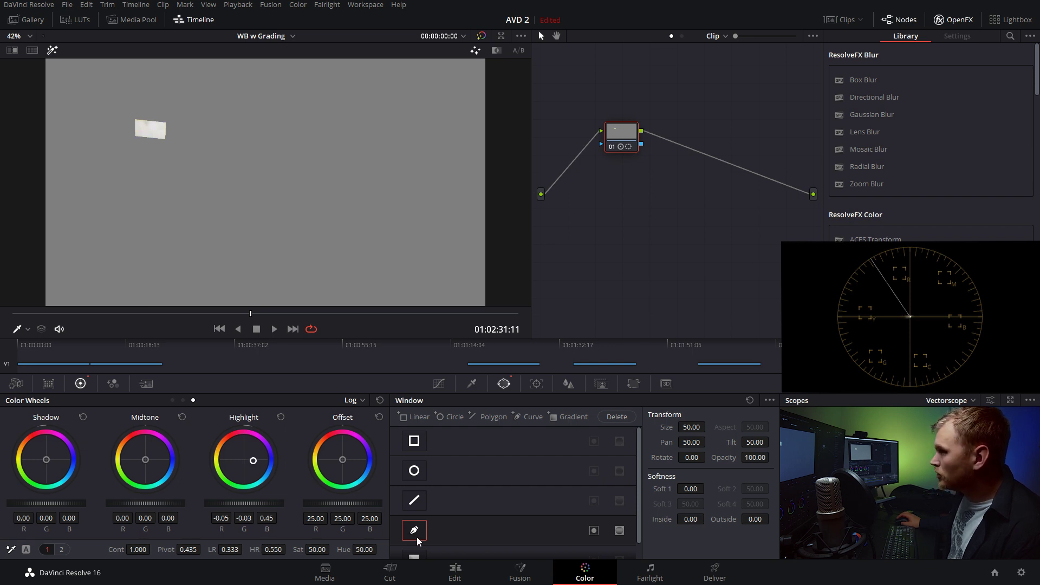
{"action": "left_click", "coordinate": [52, 49]}
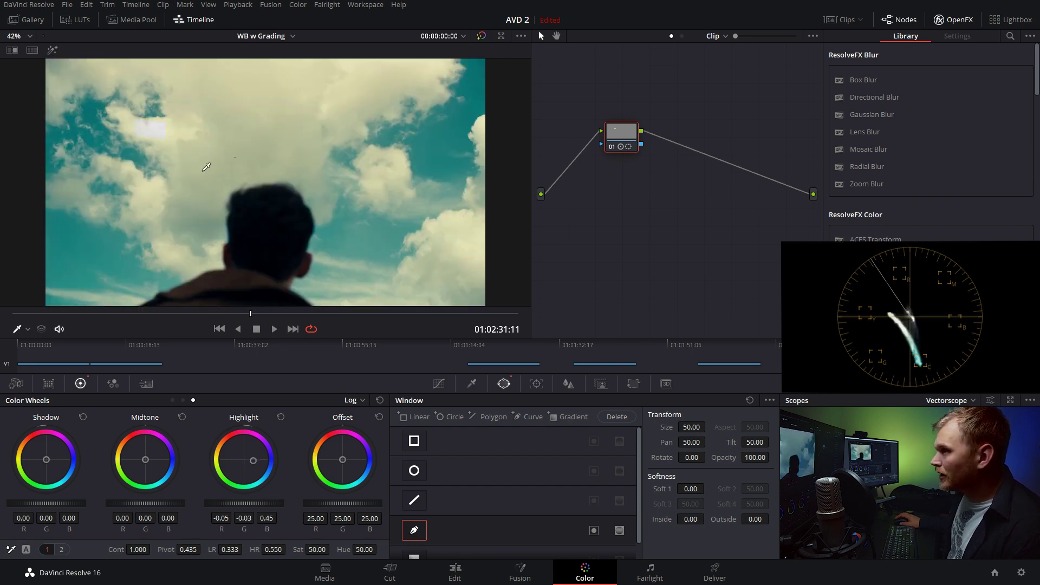
{"action": "left_click", "coordinate": [415, 533]}
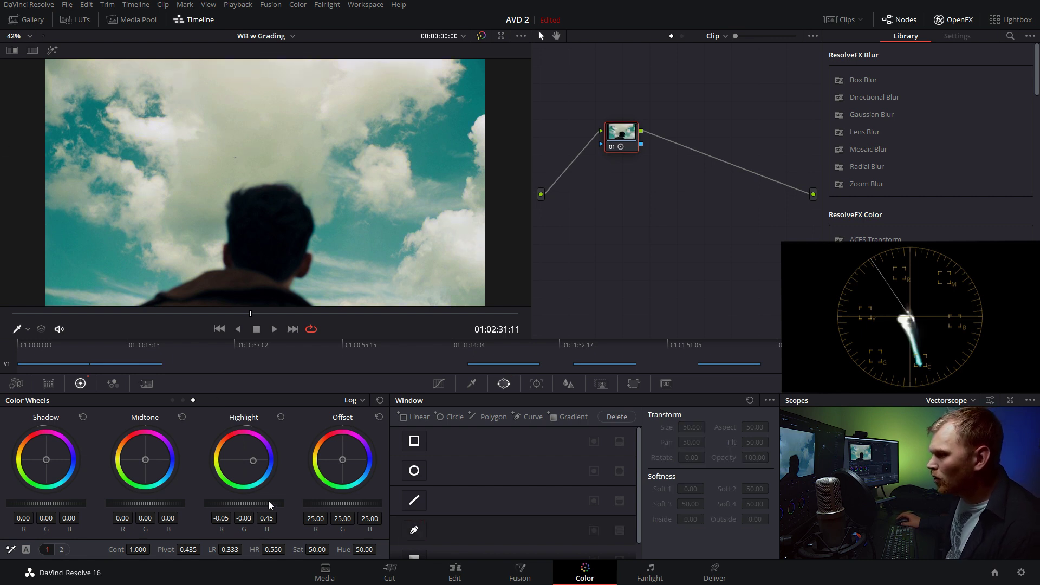
{"action": "left_click_drag", "start_coordinate": [274, 544], "coordinate": [287, 549]}
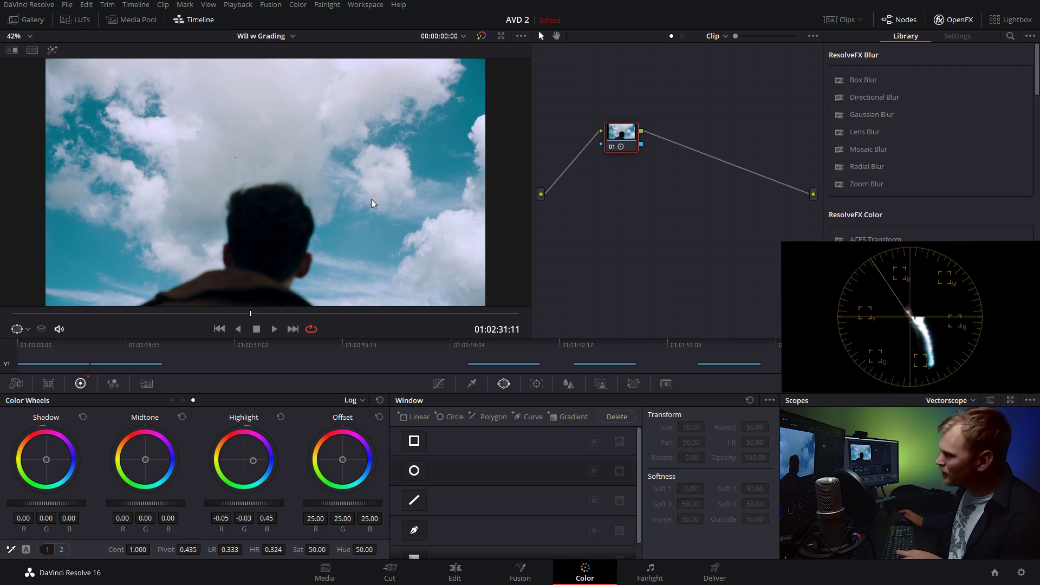
{"action": "key", "text": "ctrl+z"}
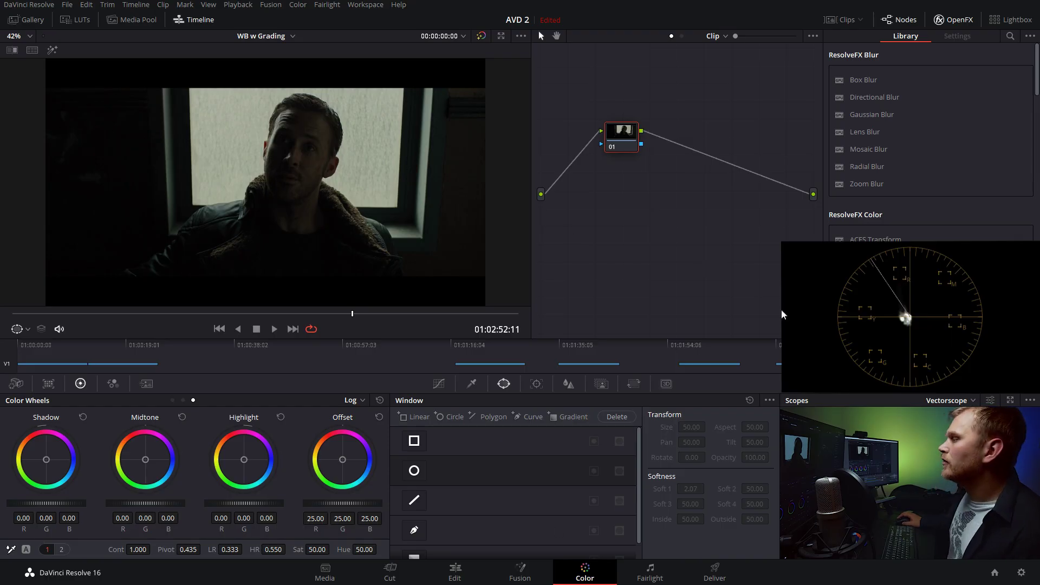
Switch the scope from Vectorscope to Waveform for the dark window still
{"action": "left_click", "coordinate": [959, 401]}
{"action": "left_click", "coordinate": [960, 265]}
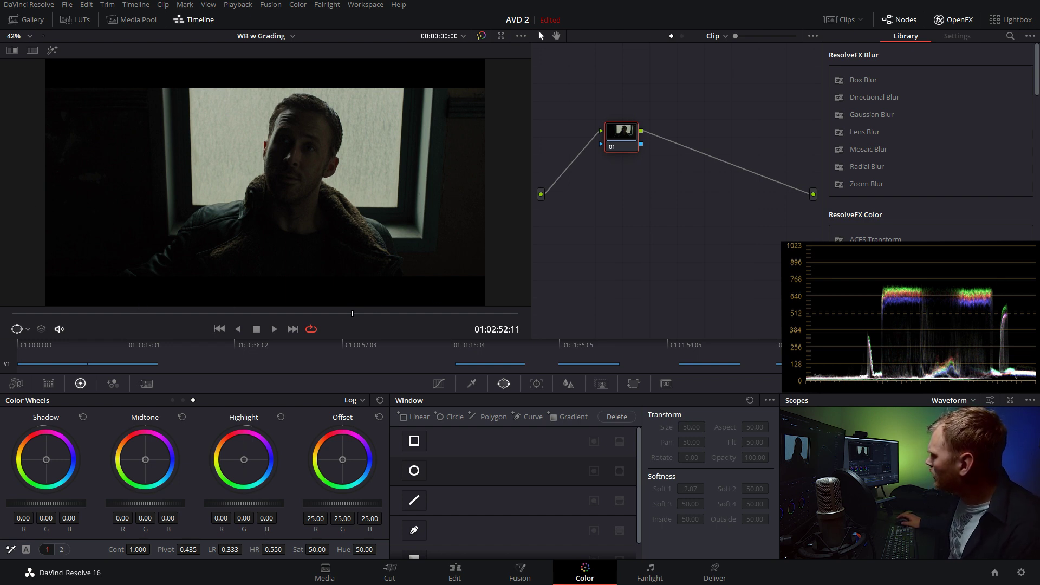
Step to the dark teal industrial still and review its low waveform
{"action": "key", "text": "Down"}
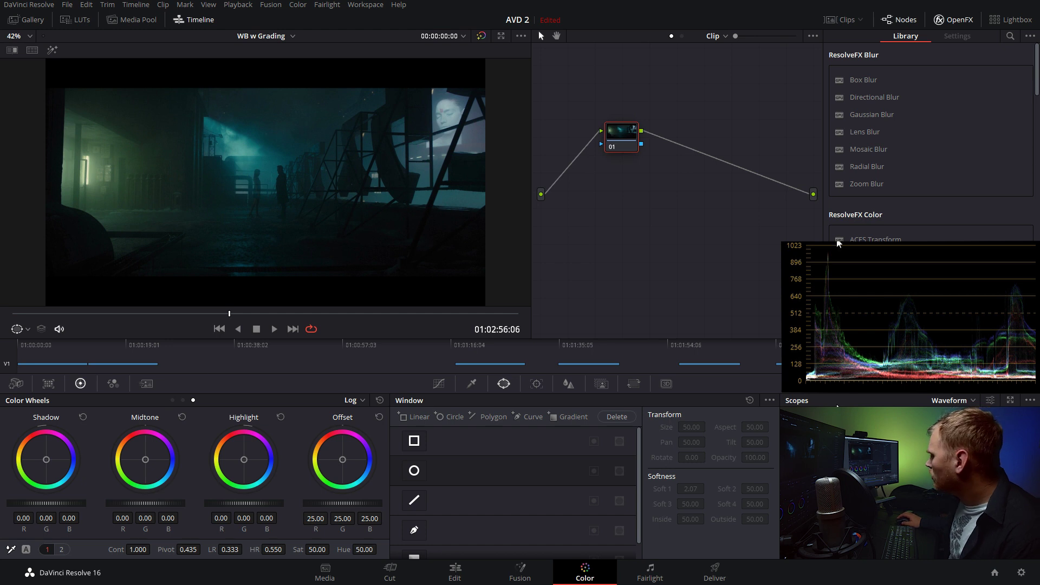